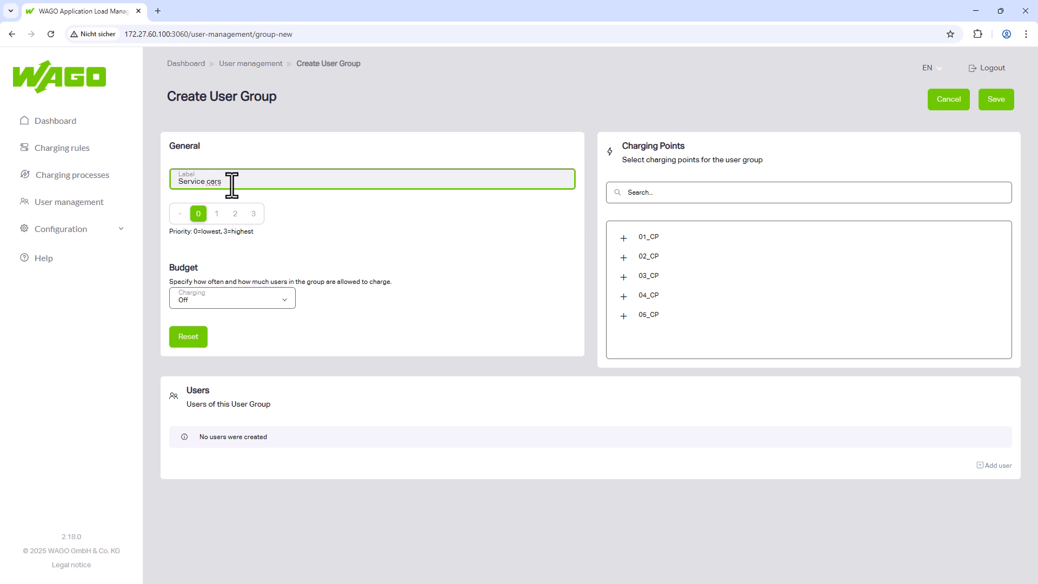
- Give Service cars priority 3 and assign charging points 01_CP through 05_CP
click(253, 214)
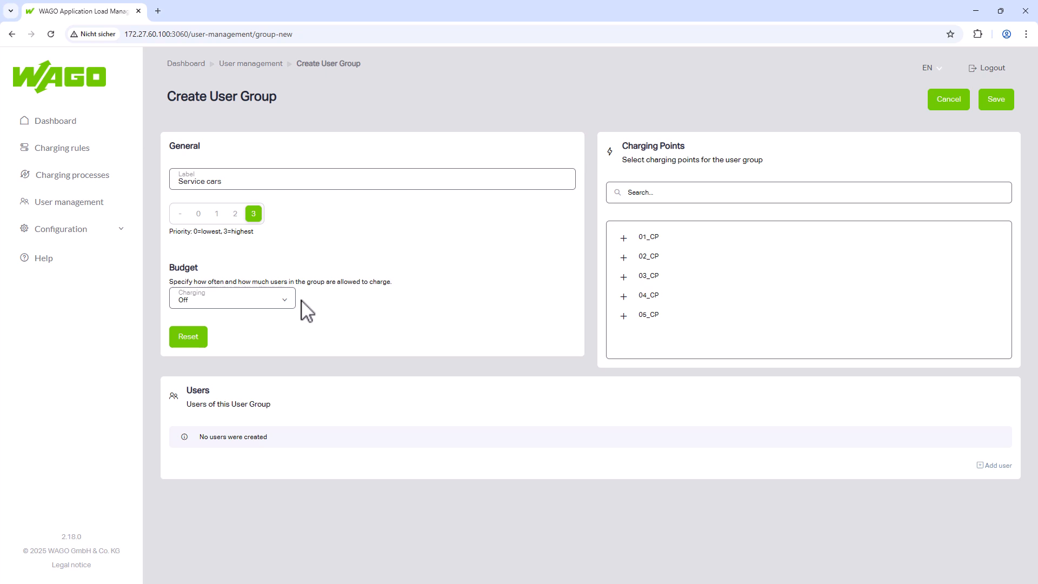
click(627, 240)
click(633, 259)
click(637, 278)
click(638, 296)
click(638, 316)
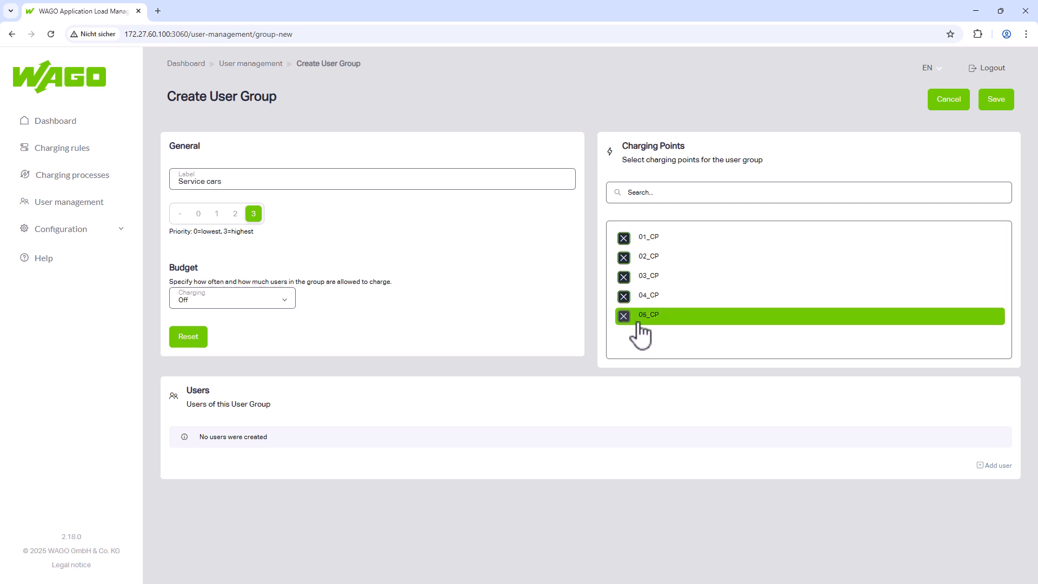
- Add the first service car user, Car1, with RFID 1001
click(990, 467)
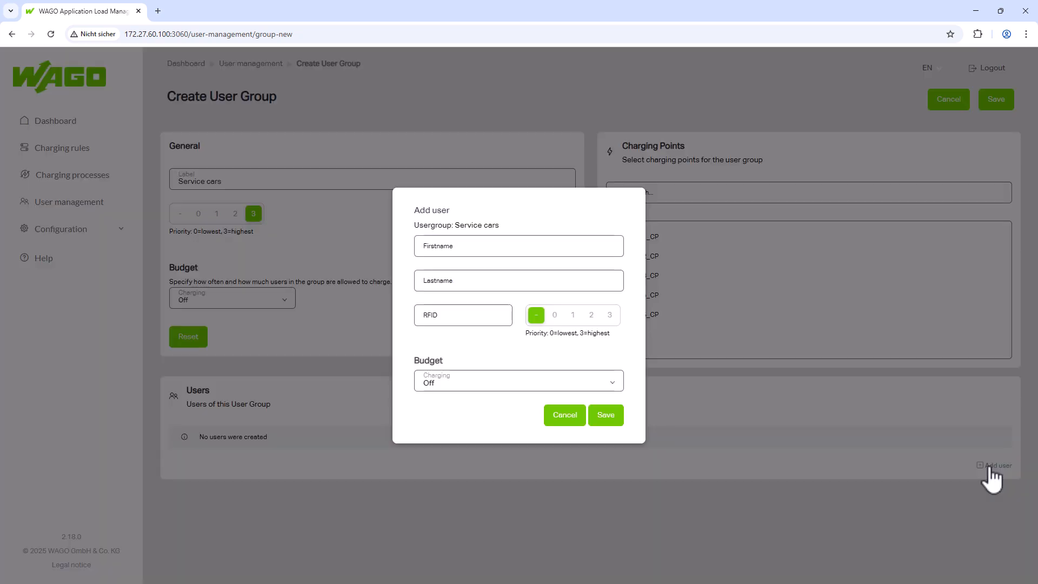
click(444, 250)
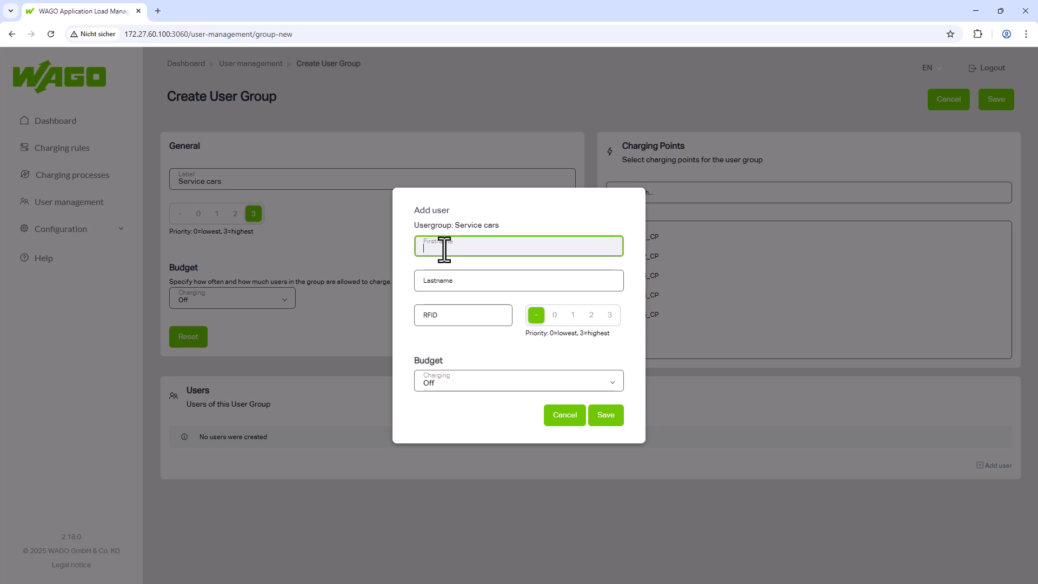
text(Car1)
click(458, 277)
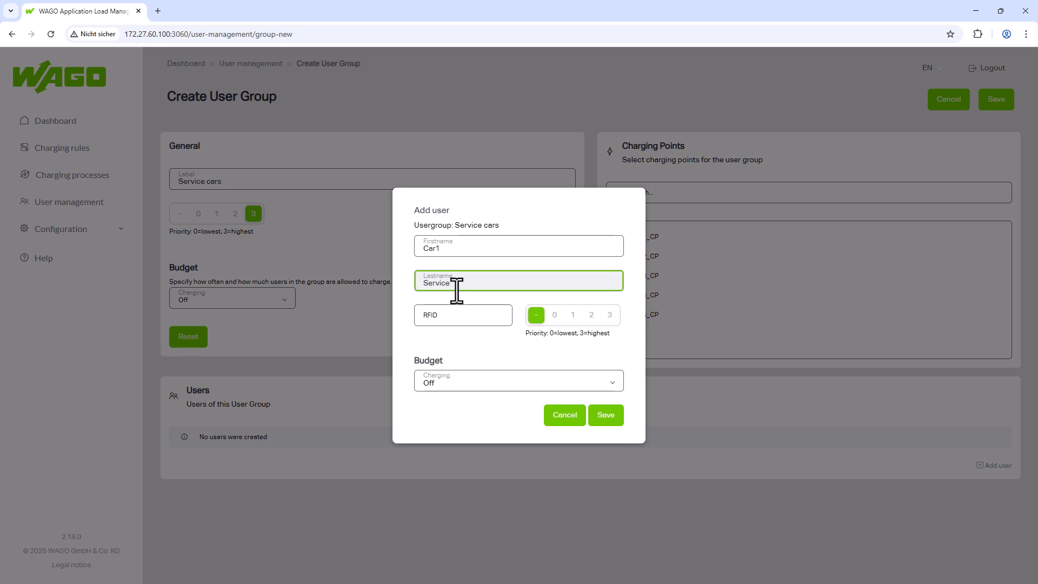
click(437, 315)
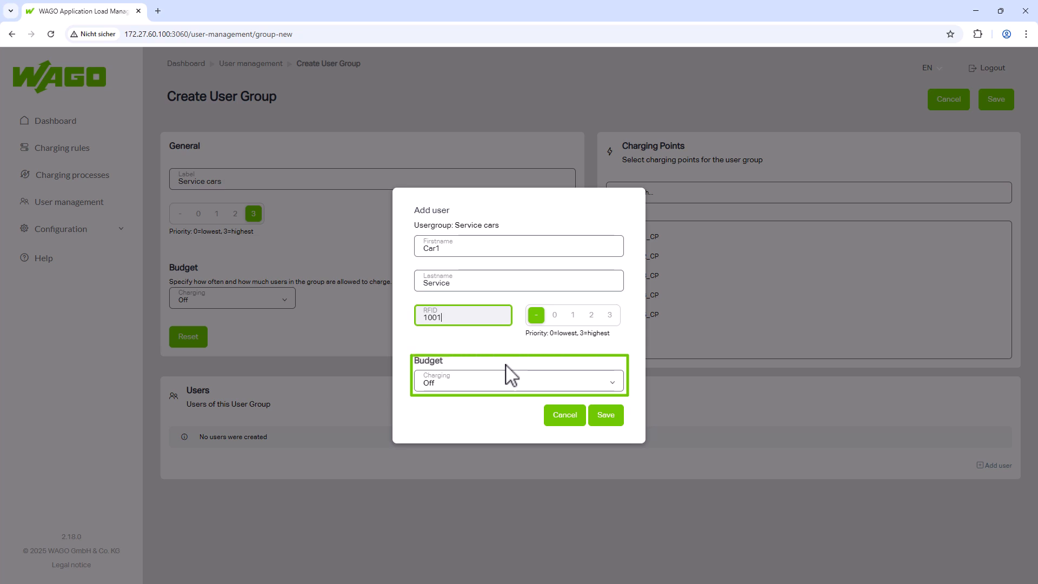
click(607, 414)
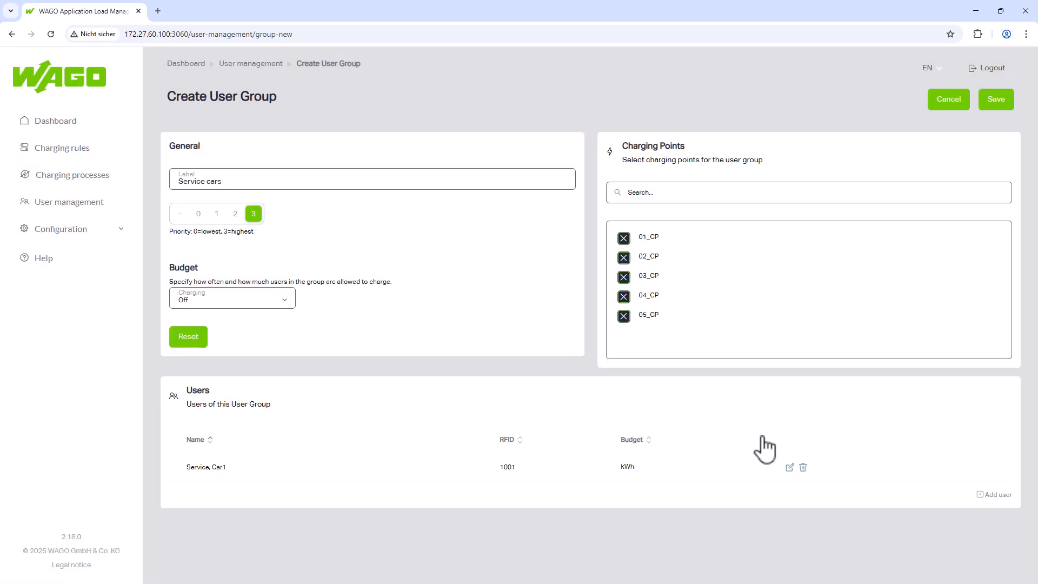
- Add the second service car user, Car2 Service, with RFID 1002
click(992, 496)
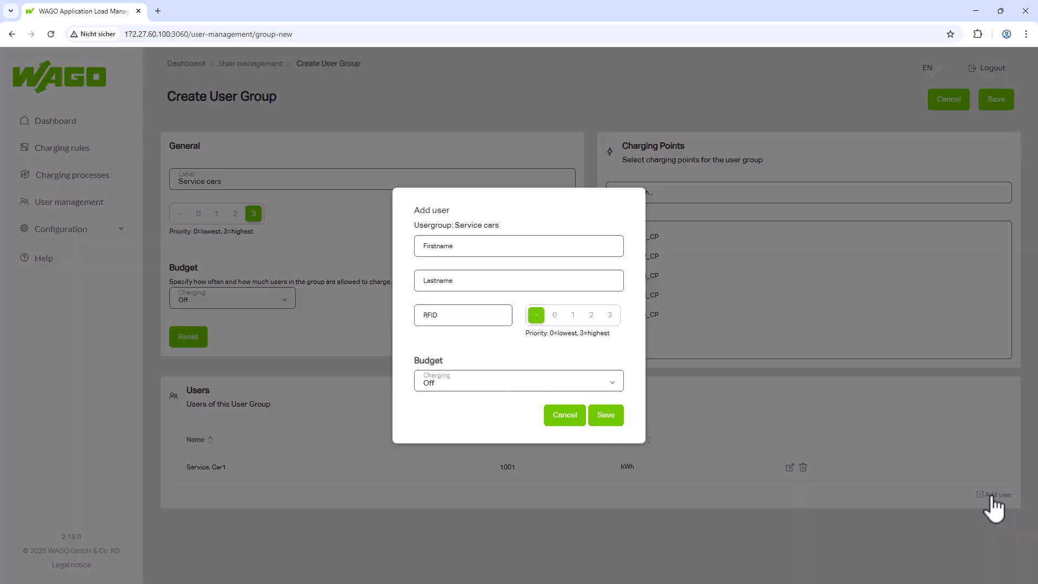
click(443, 248)
text(Car2)
click(449, 286)
text(Service)
click(448, 317)
text(1002)
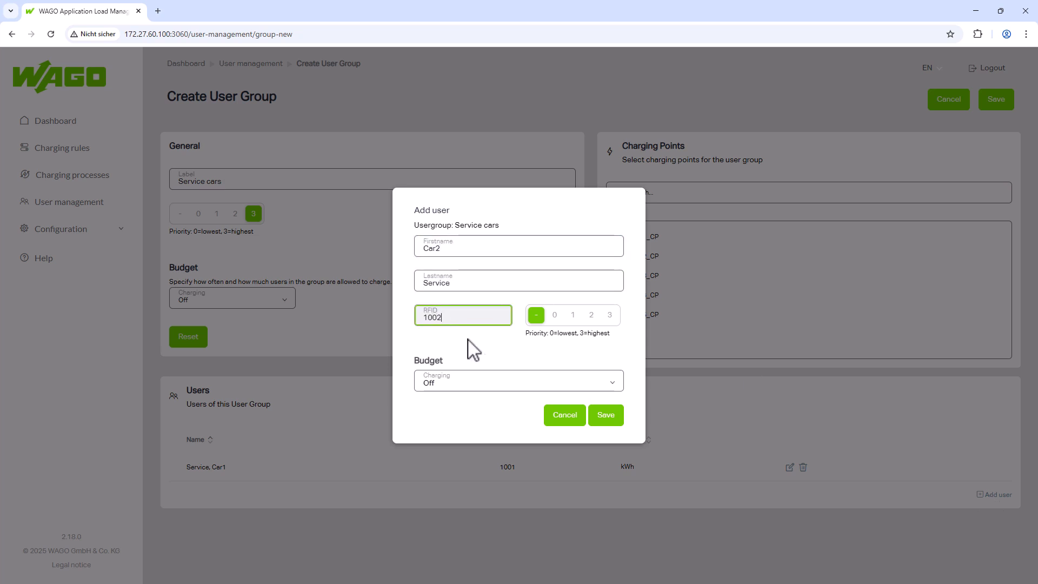
click(608, 416)
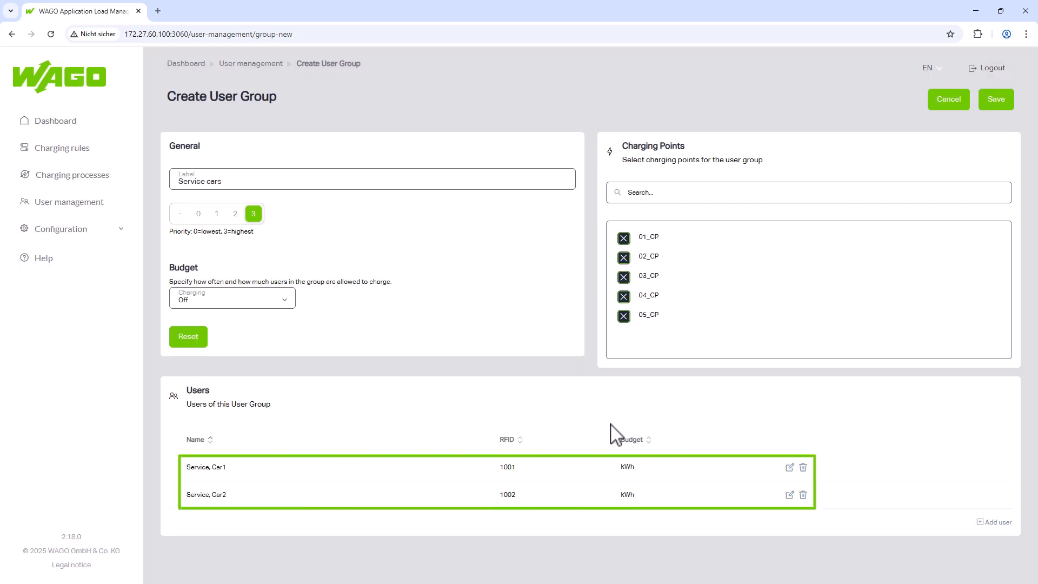
- Save the Service cars group and start a blank new user group
click(995, 101)
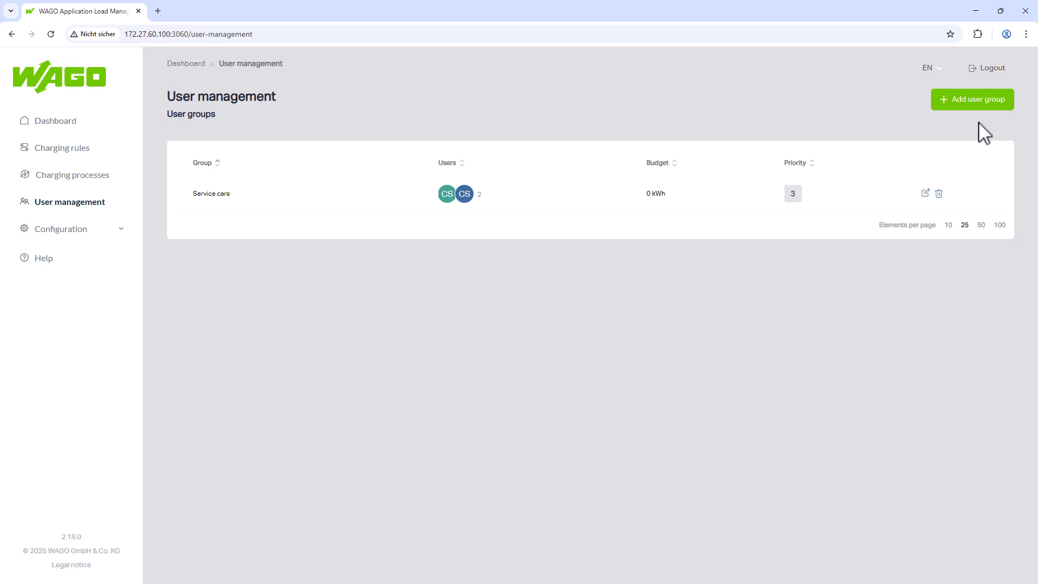
click(984, 103)
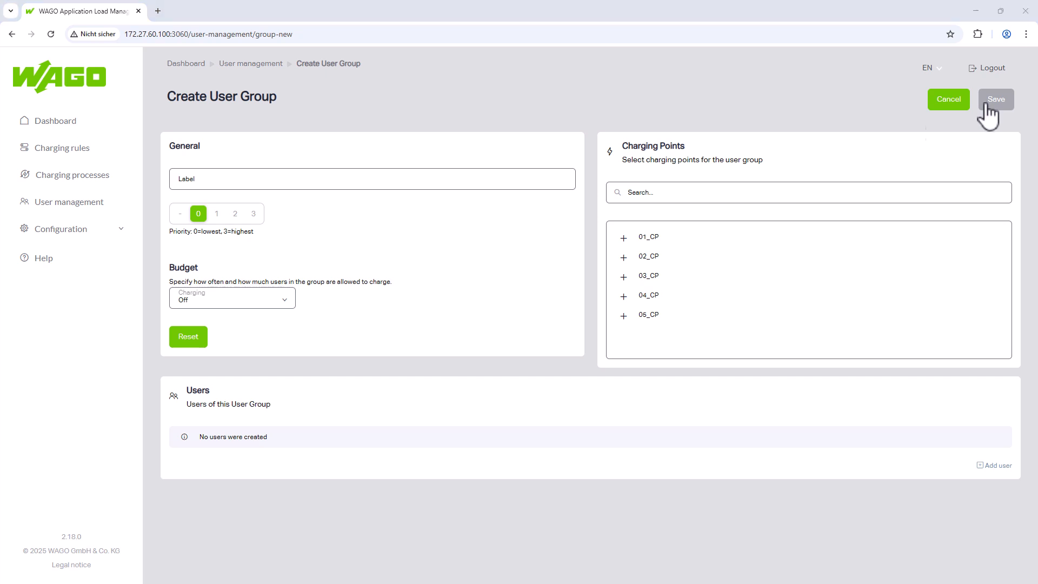
- Label the new group 'Shuttle cars', set priority 2, assign 01_CP–05_CP, and begin a user
click(286, 180)
text(Shuttle cars)
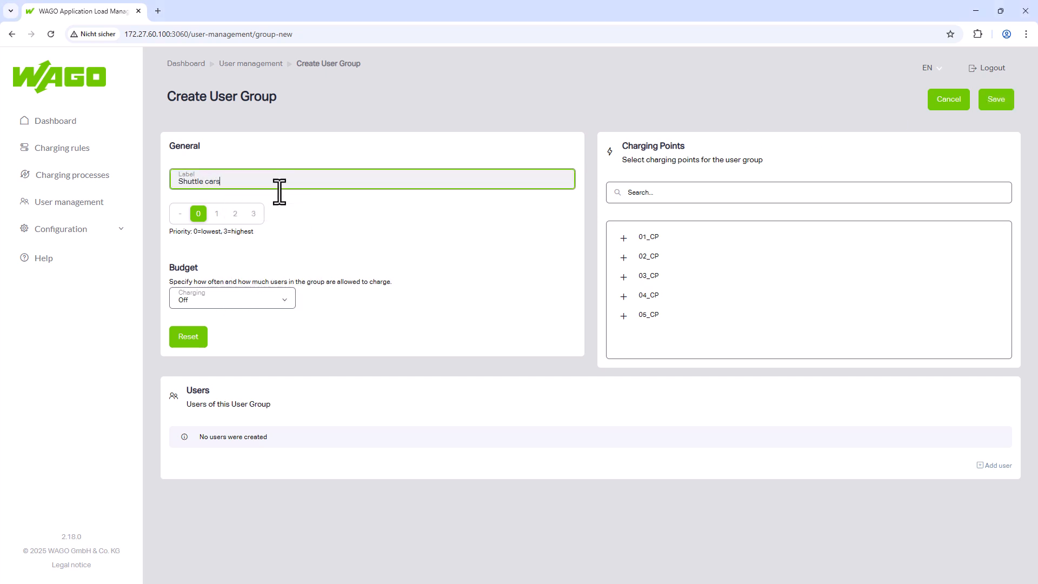
click(236, 214)
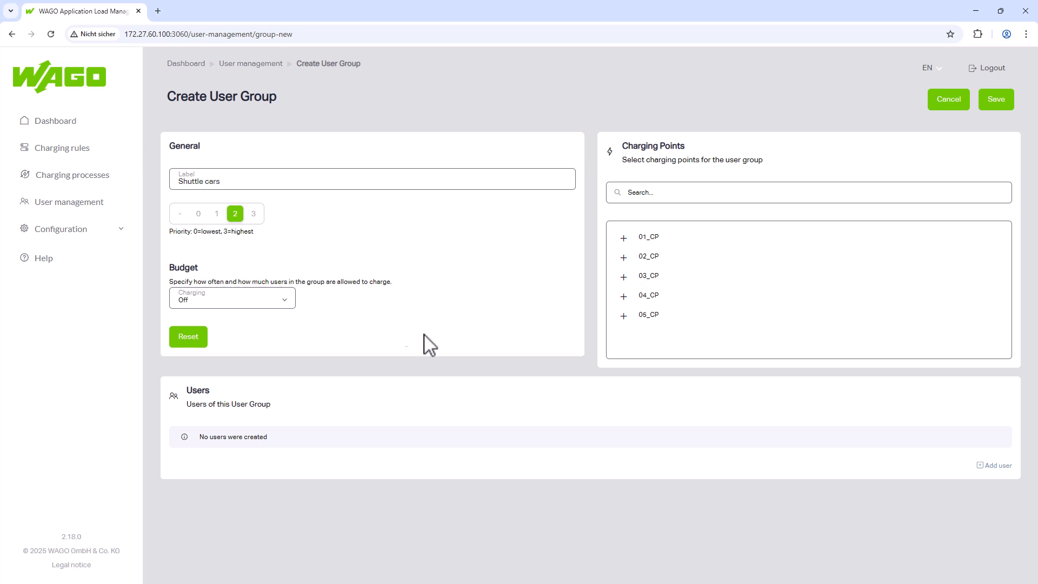
click(654, 317)
click(662, 295)
click(664, 277)
click(666, 257)
click(668, 239)
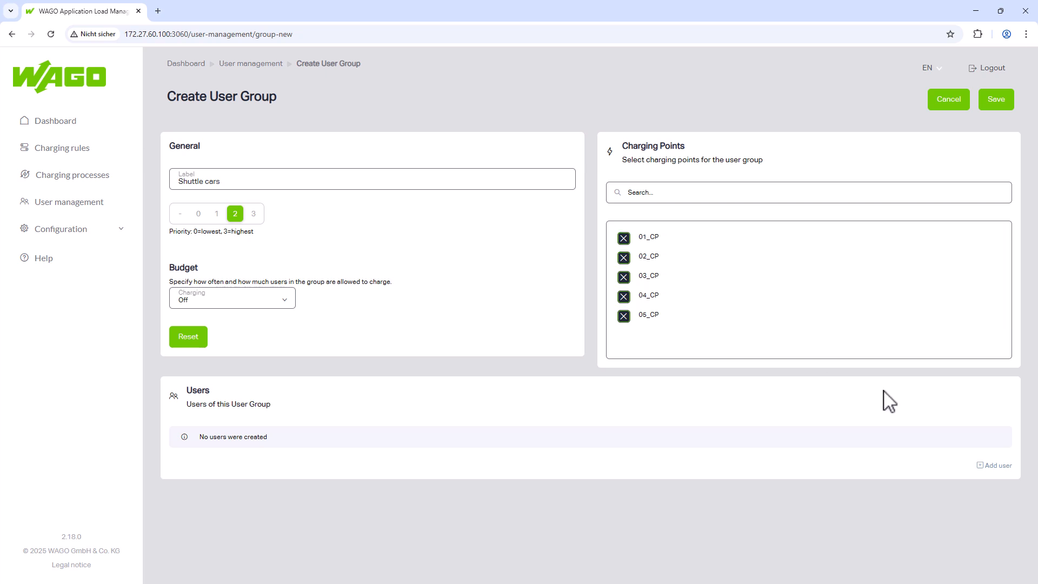
click(997, 465)
- Add the first shuttle user with RFID 2001 and priority 2
click(502, 249)
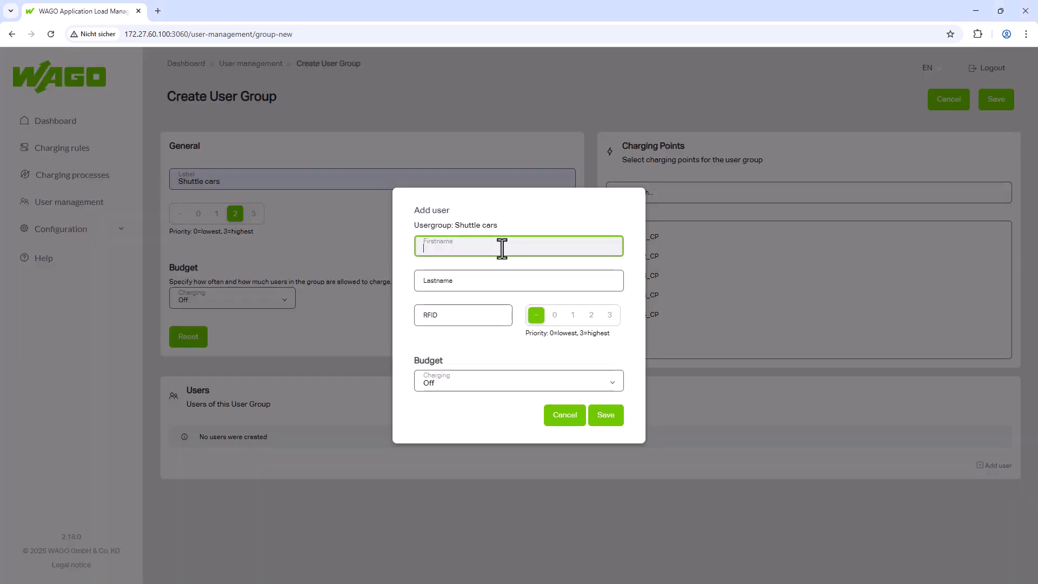
text(Linus)
key(Tab)
text(McVox)
click(464, 318)
text(200)
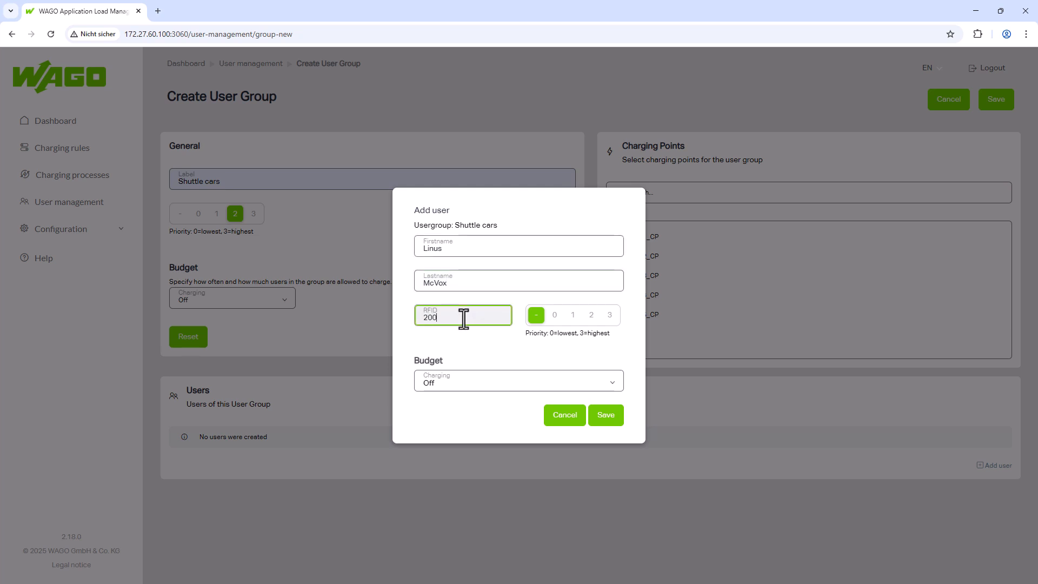
text(1)
click(591, 315)
click(607, 416)
- Add a second shuttle user with RFID 2002 and priority 2
click(998, 494)
click(458, 245)
text(Mister)
click(440, 285)
text(Sponks)
click(592, 315)
click(464, 316)
text(2002)
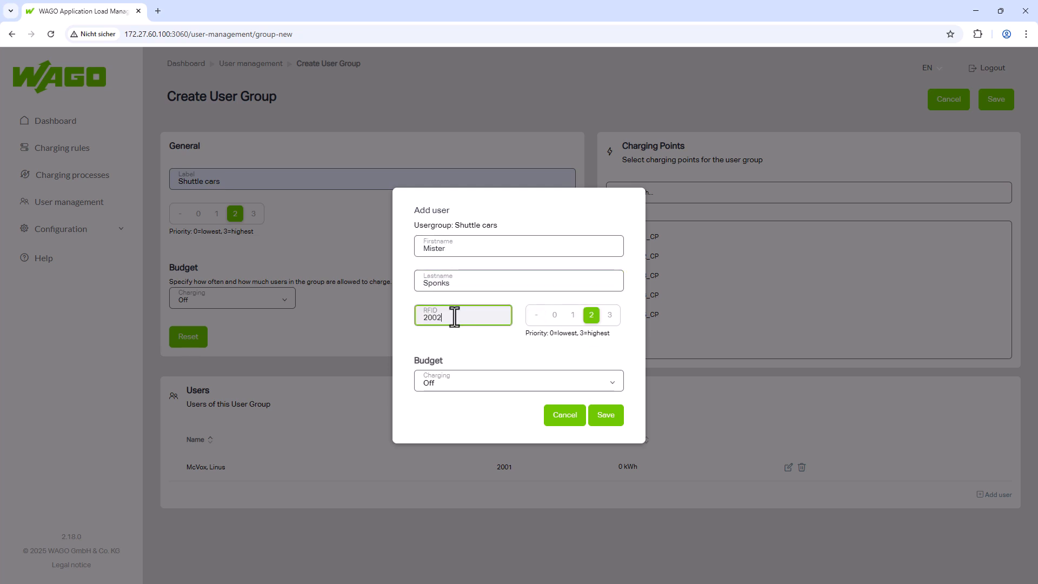
click(606, 415)
- Add a third shuttle user with RFID 2003 and priority 3, then save the group
click(995, 521)
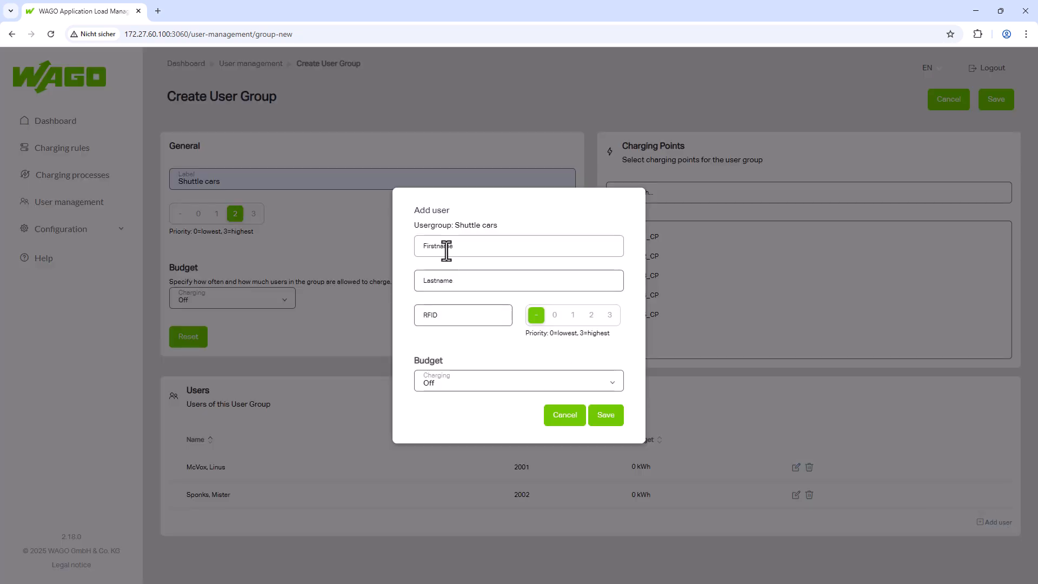
click(447, 247)
text(James D.)
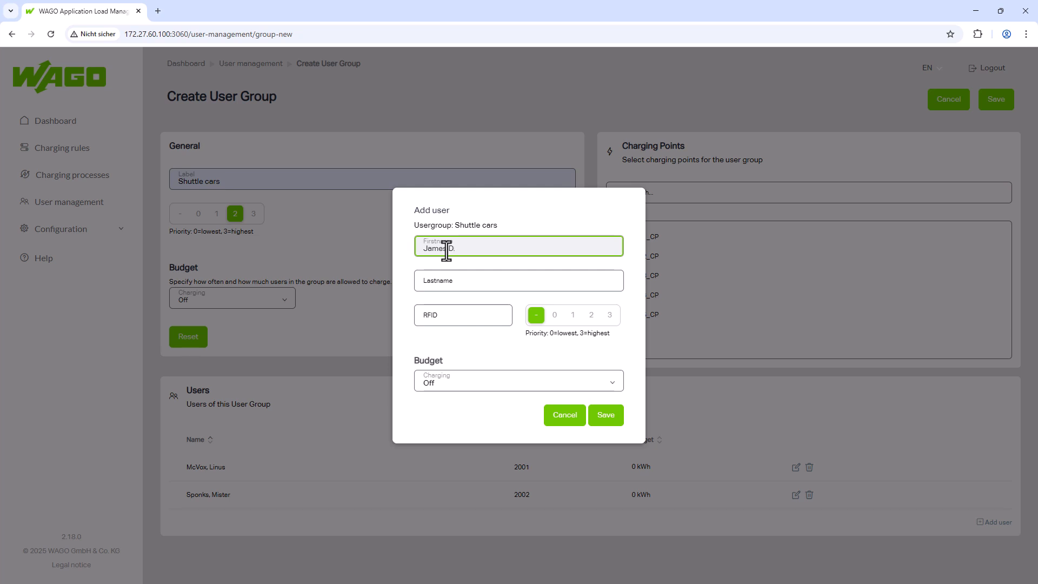
click(449, 285)
text(Krickett)
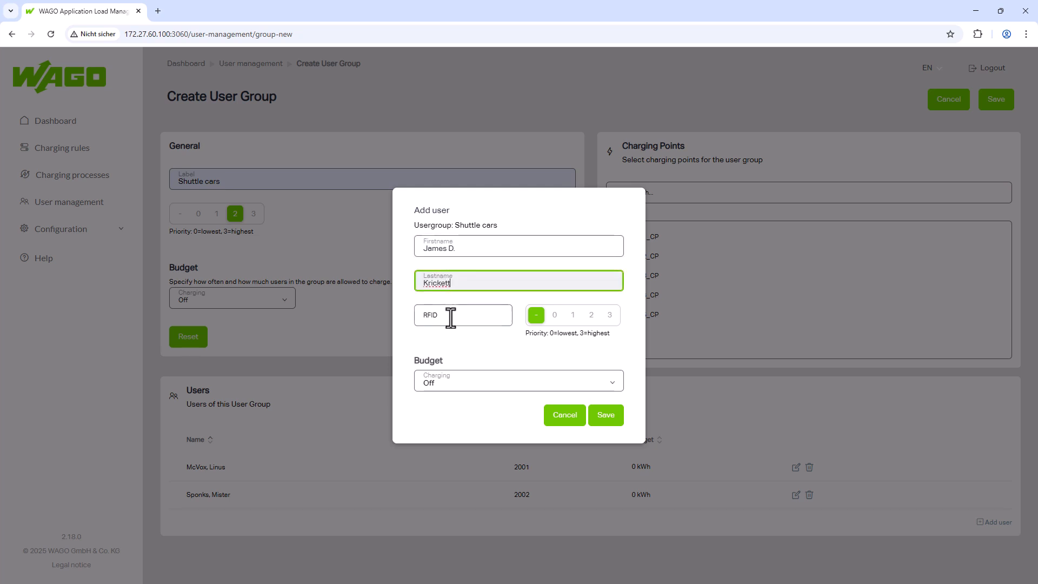
click(450, 319)
text(2003)
click(610, 314)
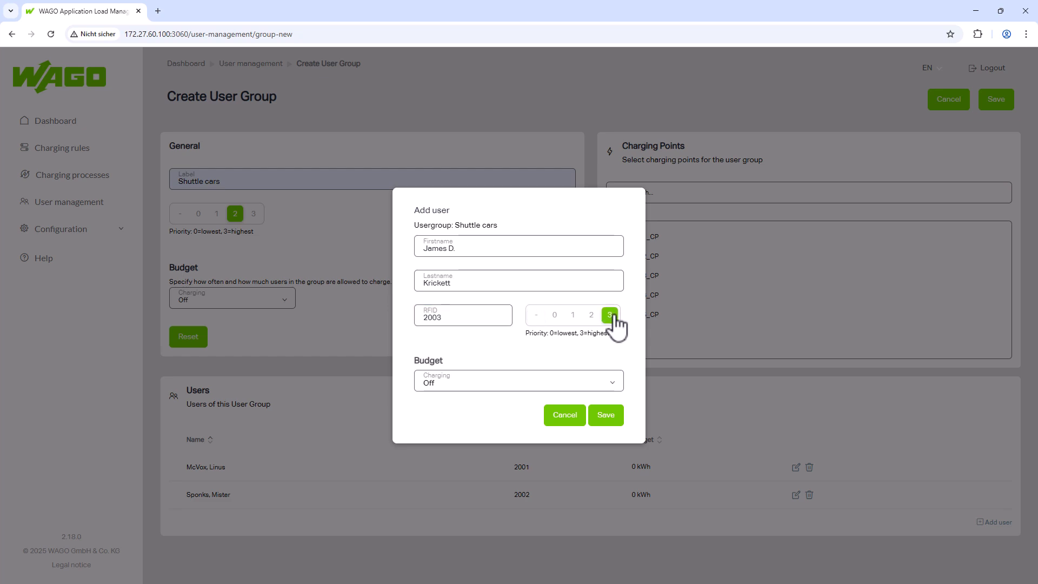
click(611, 417)
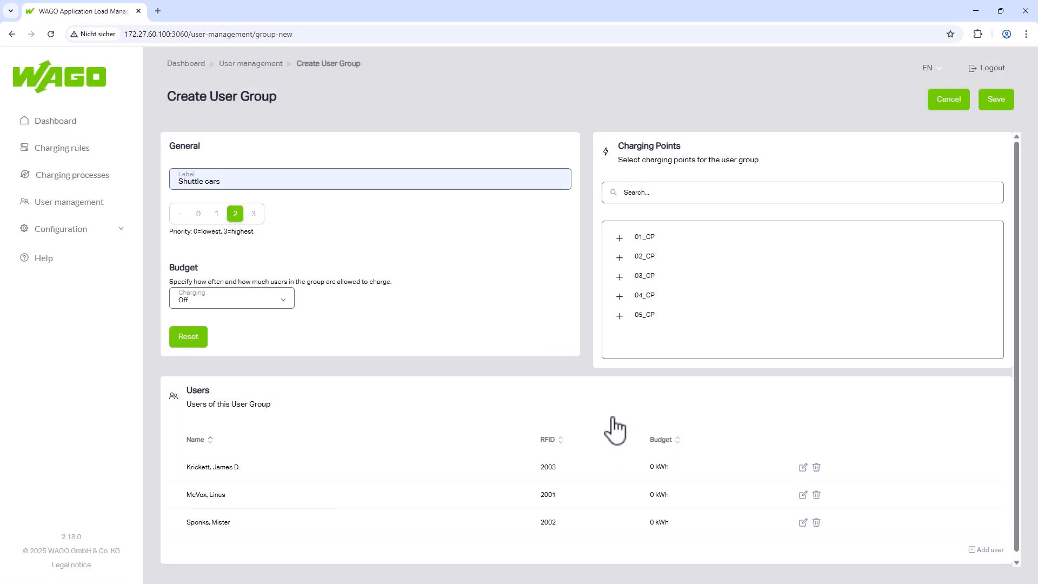
click(993, 104)
- Create a new user group labelled 'Crew' with priority 1
click(984, 104)
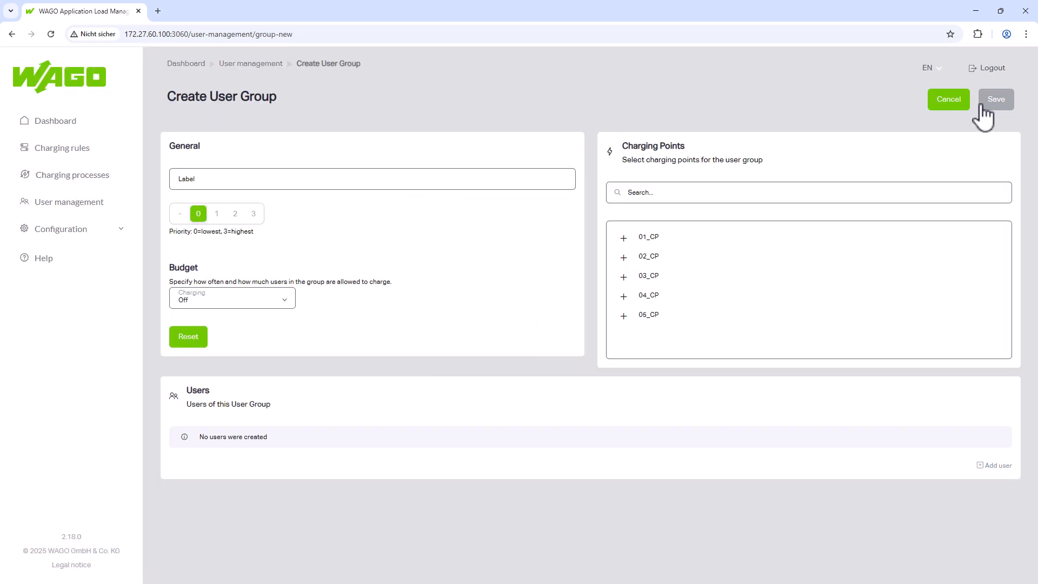
click(244, 179)
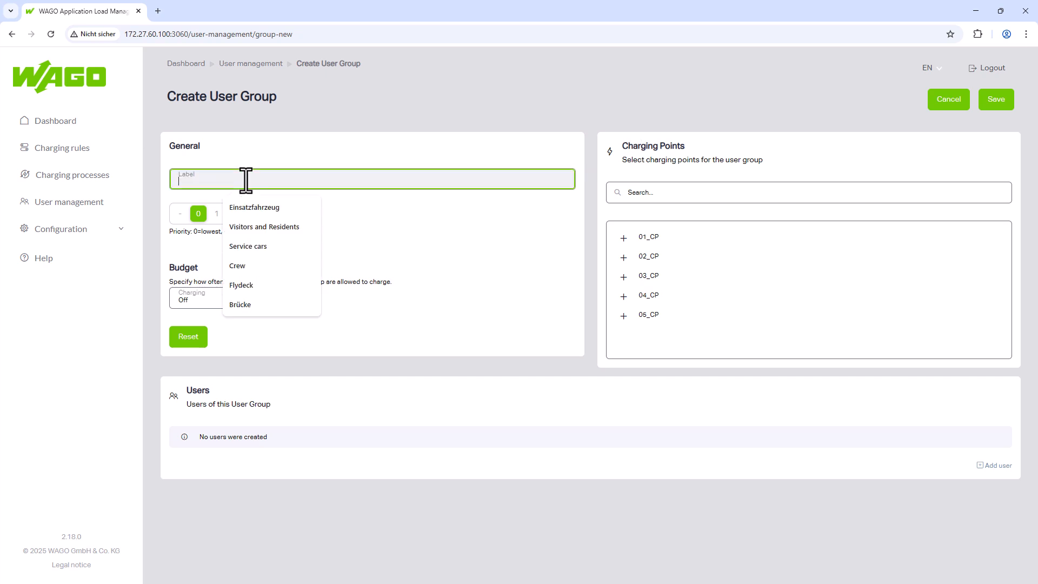
text(Crew)
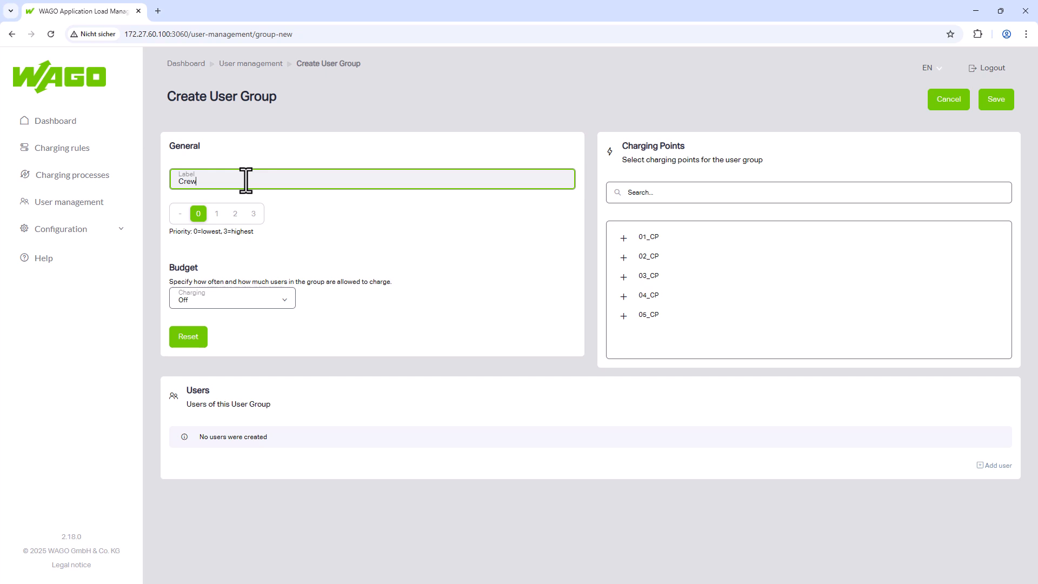
click(216, 214)
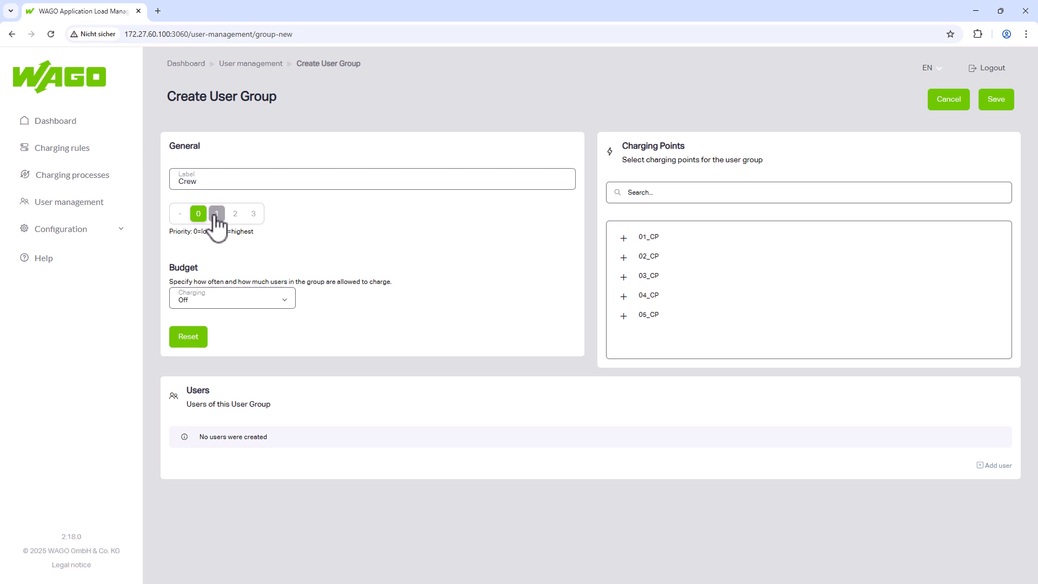
- Set a daily 100 kWh charging budget and add charging points 03_CP, 04_CP and 05_CP
click(226, 304)
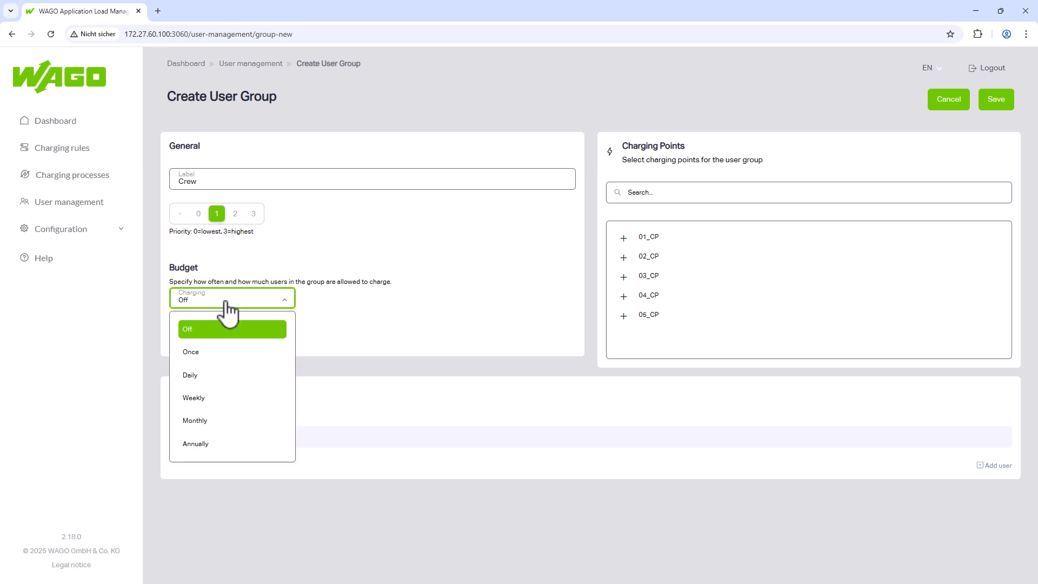
click(224, 375)
click(335, 298)
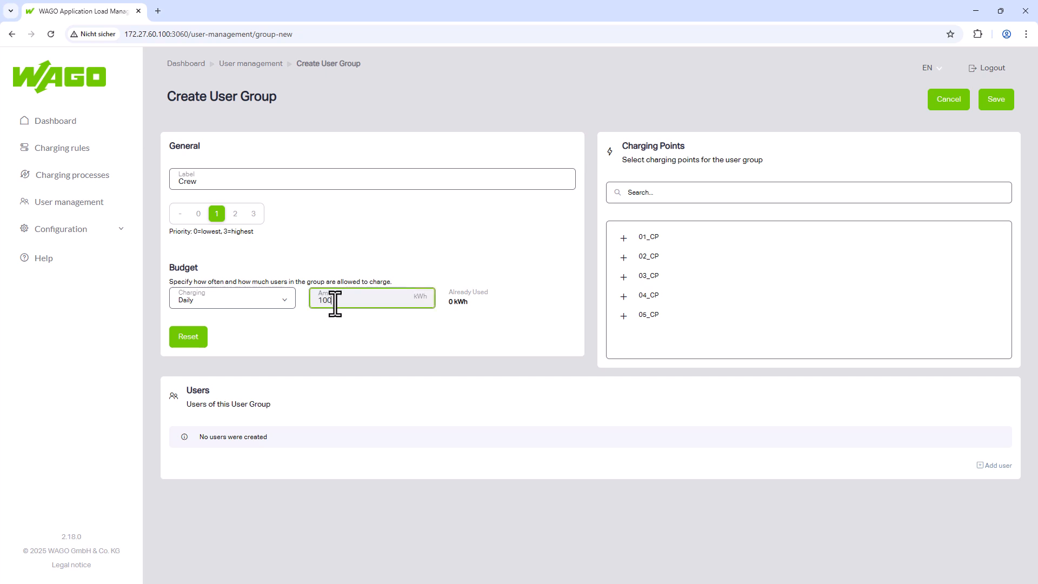
click(344, 326)
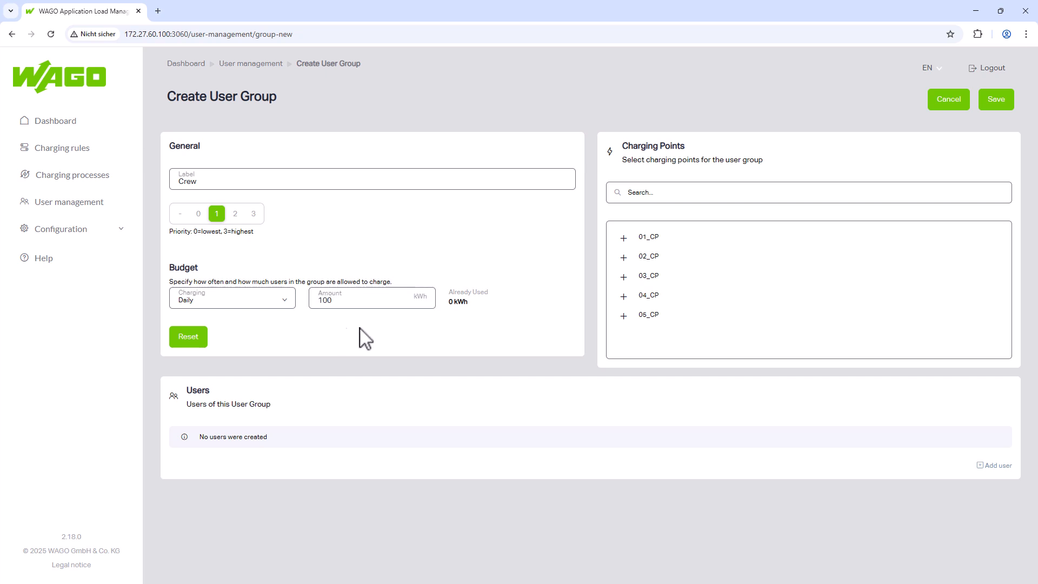
click(649, 278)
click(650, 297)
click(651, 315)
- Add the first crew user with RFID 3001
click(995, 465)
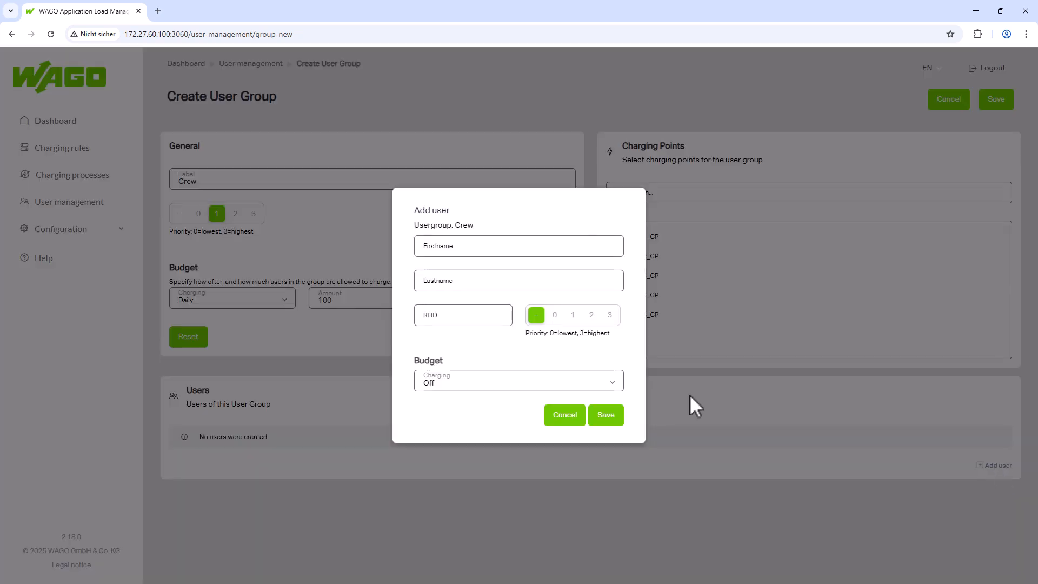
click(516, 247)
text(Montgomery)
key(Tab)
text(Bourb)
key(Tab)
text(3001)
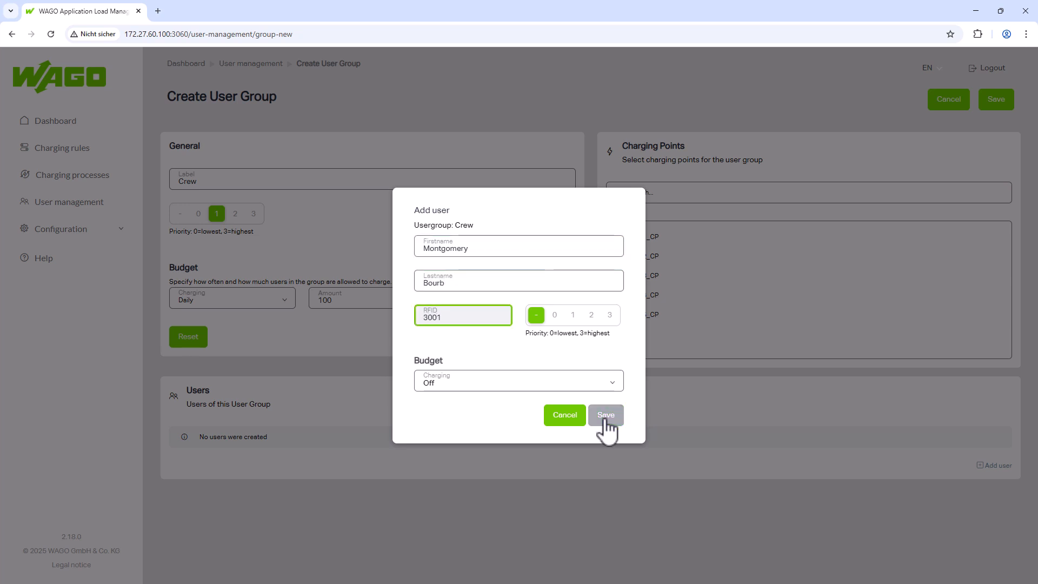
click(607, 415)
- Add the second crew user with RFID 3002
click(993, 494)
click(494, 247)
text(Hilkarku)
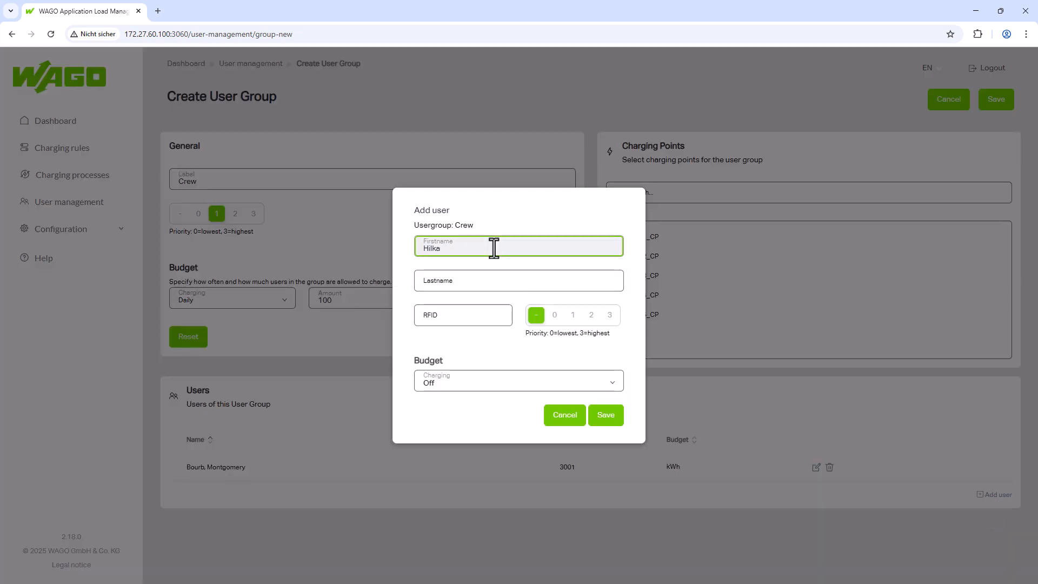
key(Tab)
text(Ulusio)
key(Tab)
text(3002)
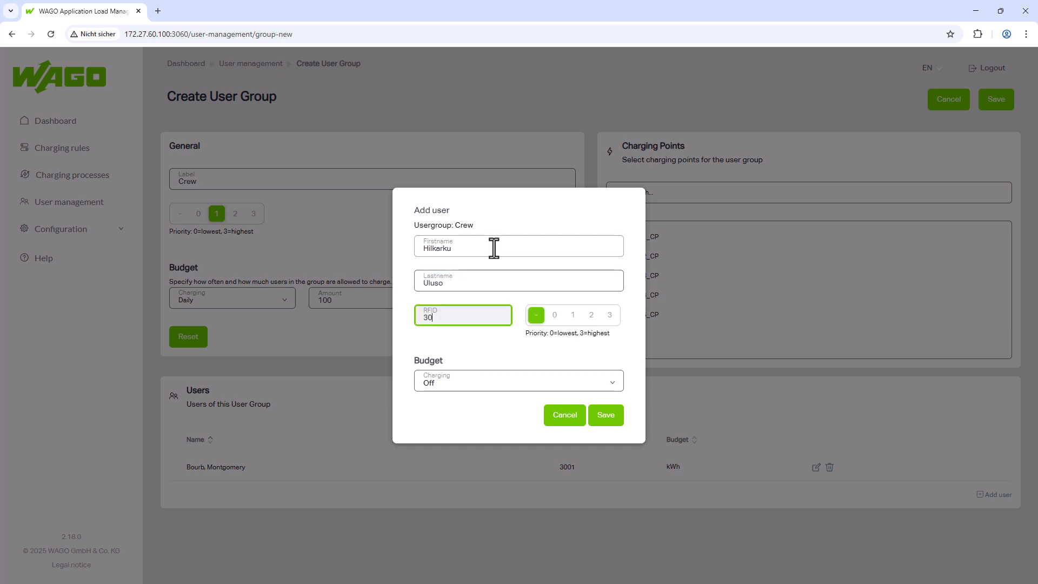
click(607, 415)
- Save Crew and start a new group labelled 'Visitors and Residents' at priority 0
click(995, 104)
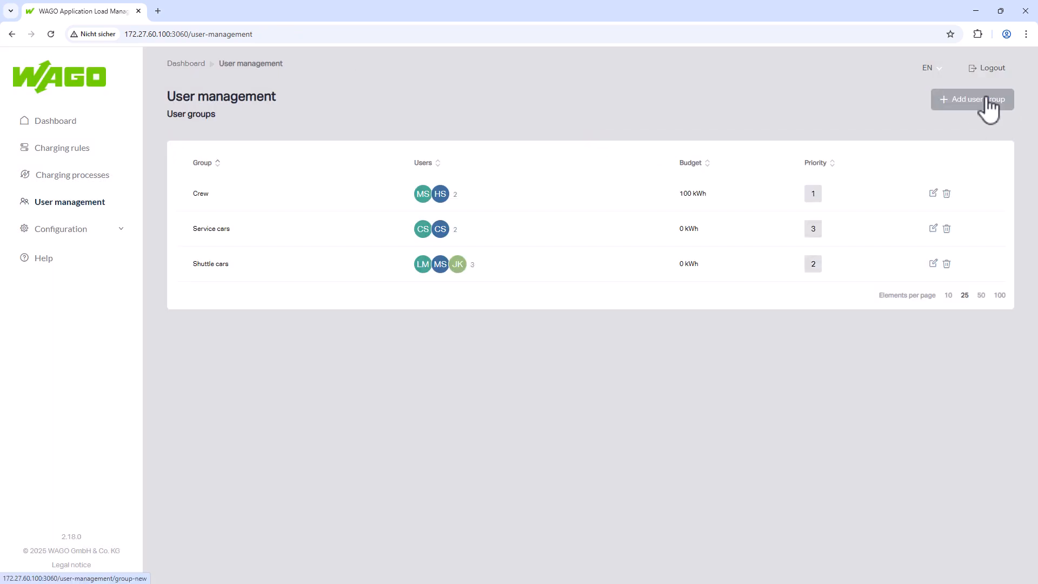
click(989, 104)
click(193, 181)
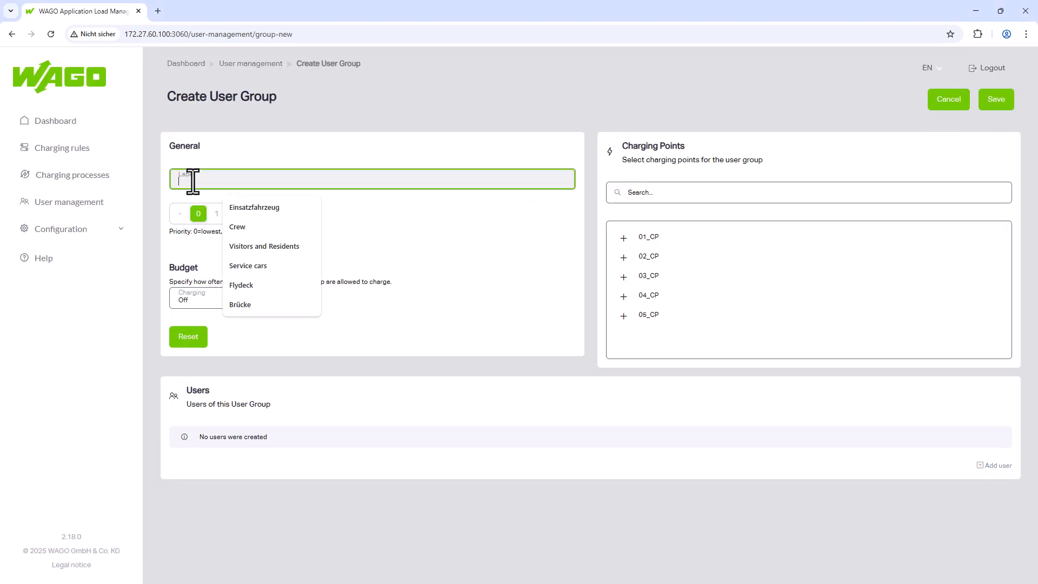
click(265, 247)
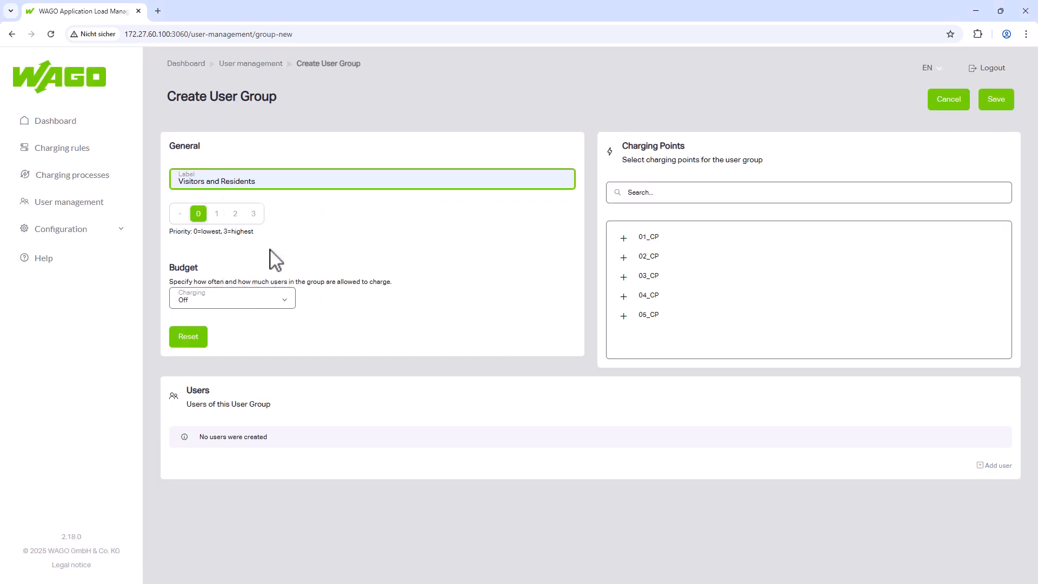
click(195, 217)
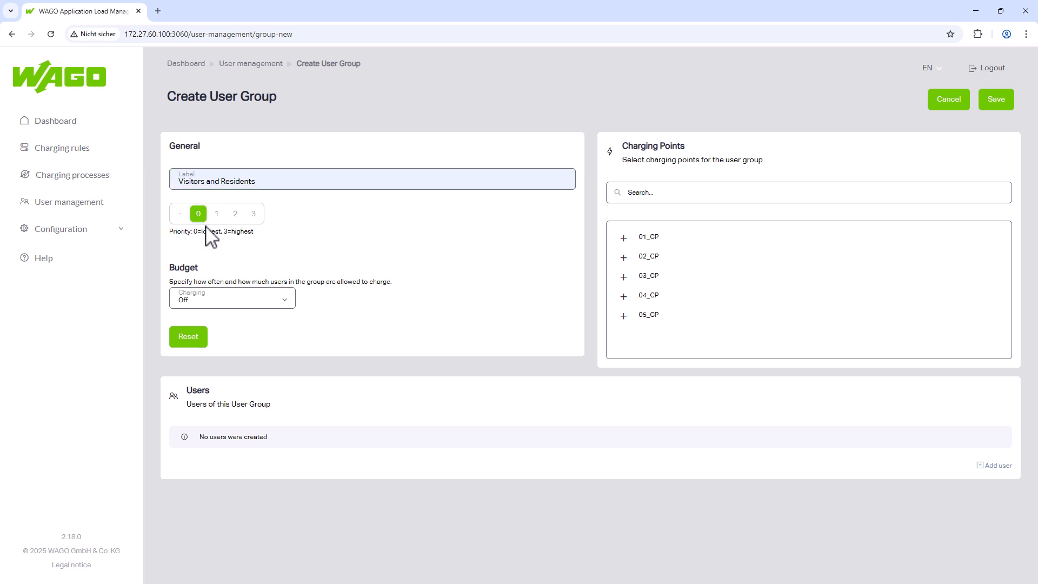
- Assign charging points 03_CP, 04_CP and 05_CP to the group
click(646, 277)
click(647, 297)
click(649, 315)
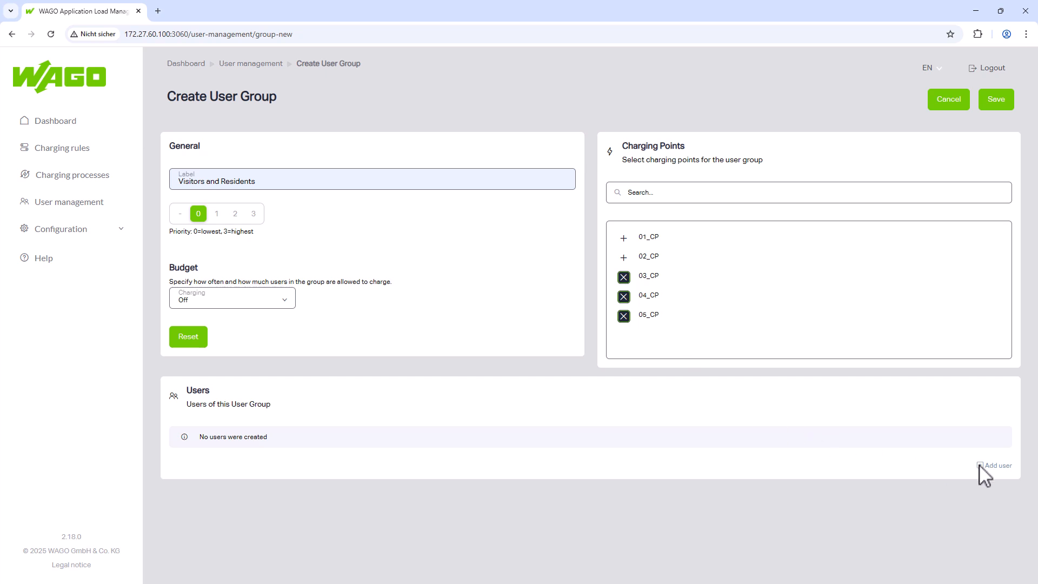
- Add a visitor user with RFID 4001 and a daily 100 kWh budget
click(998, 465)
click(498, 248)
text(Christine)
key(Tab)
text(Church)
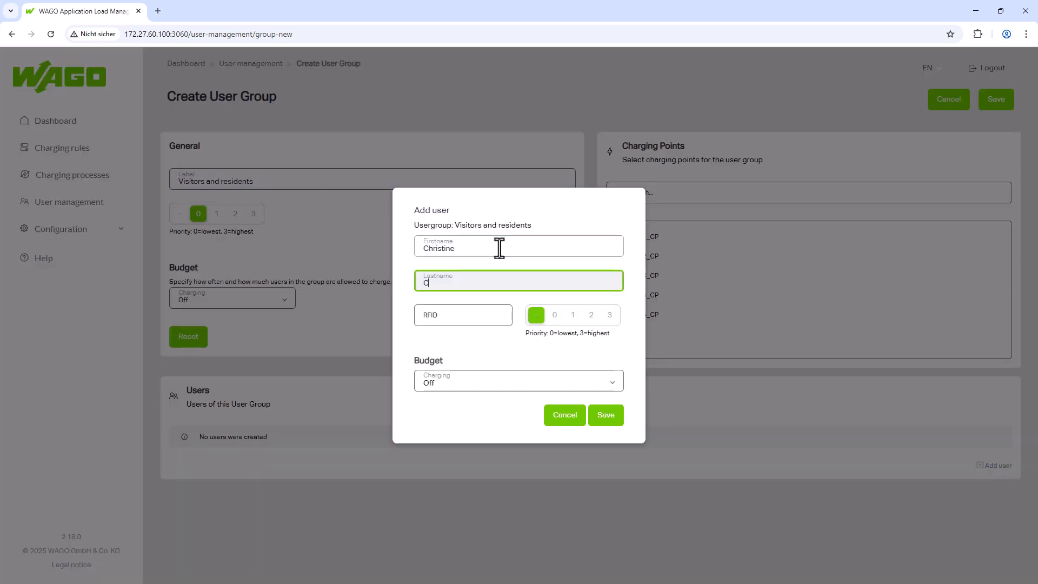
key(Tab)
text(4001)
click(473, 386)
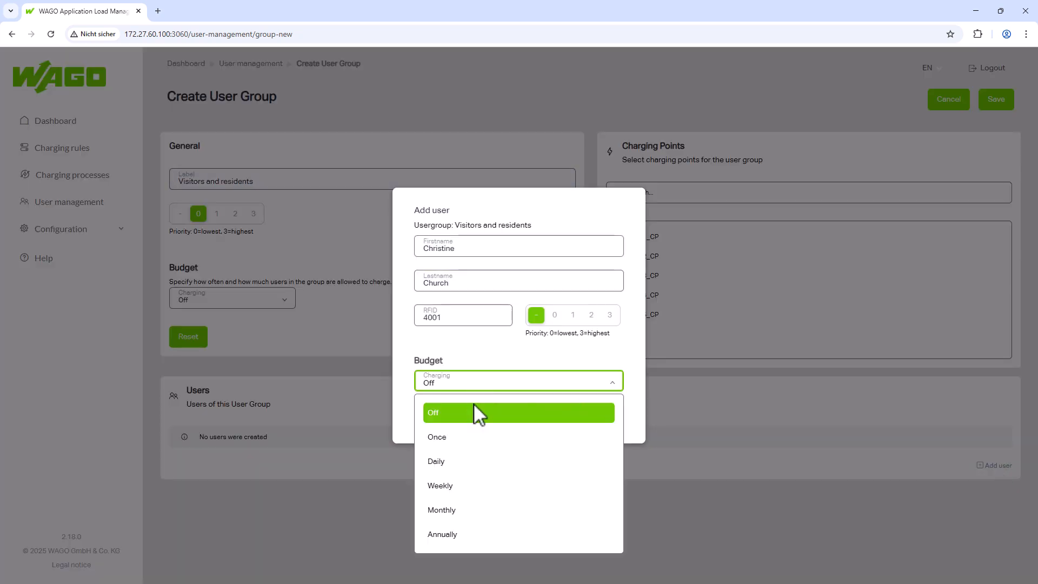
click(433, 462)
text(100)
click(613, 440)
- Add a visitor user with RFID 4002 and a daily 100 kWh budget
click(997, 494)
click(462, 250)
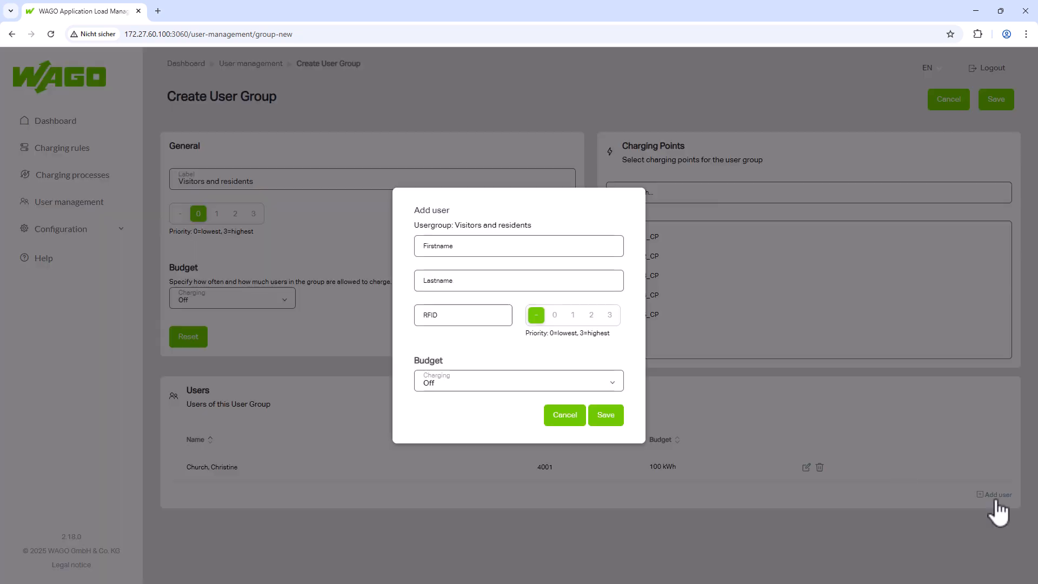
text(Beverly)
key(Tab)
text(Grinder)
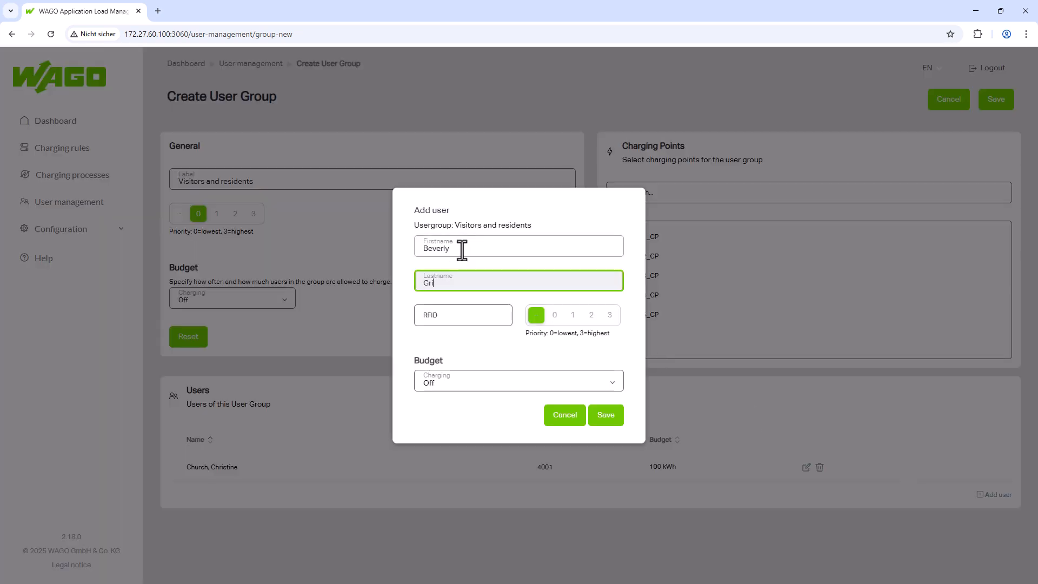
key(Tab)
text(4002)
click(474, 381)
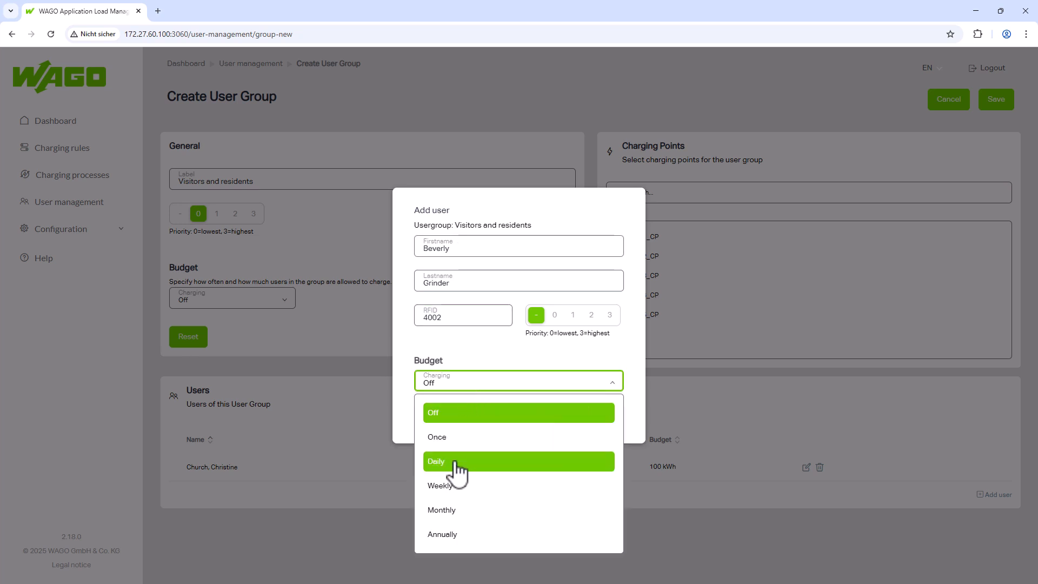
click(461, 460)
click(612, 441)
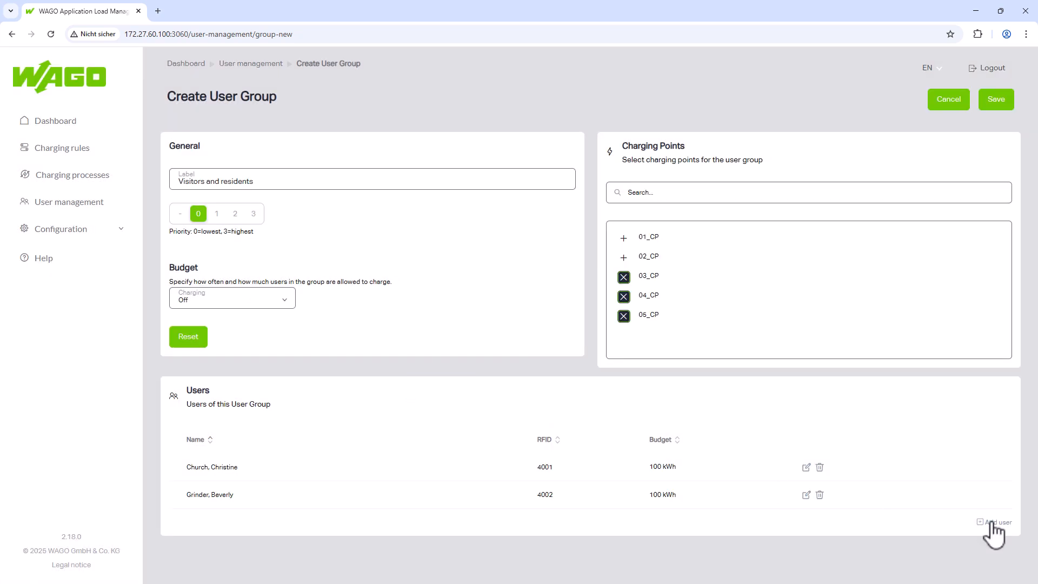
- Add a visitor user with RFID 4003 and a daily 100 kWh budget
click(995, 522)
click(456, 246)
text(Gorgio)
key(Tab)
text(LaForca)
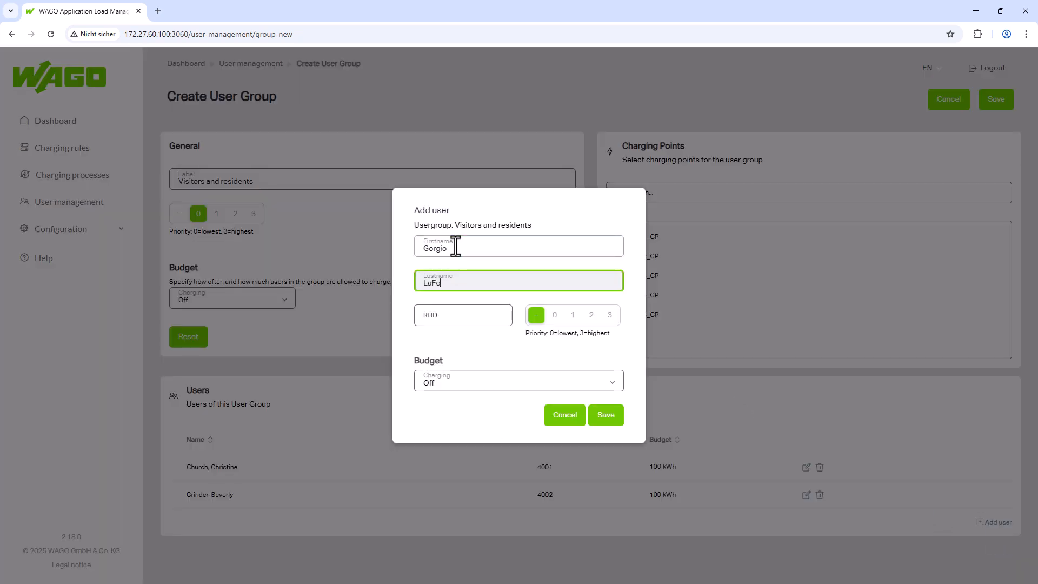
key(Tab)
text(4003)
click(474, 381)
click(469, 460)
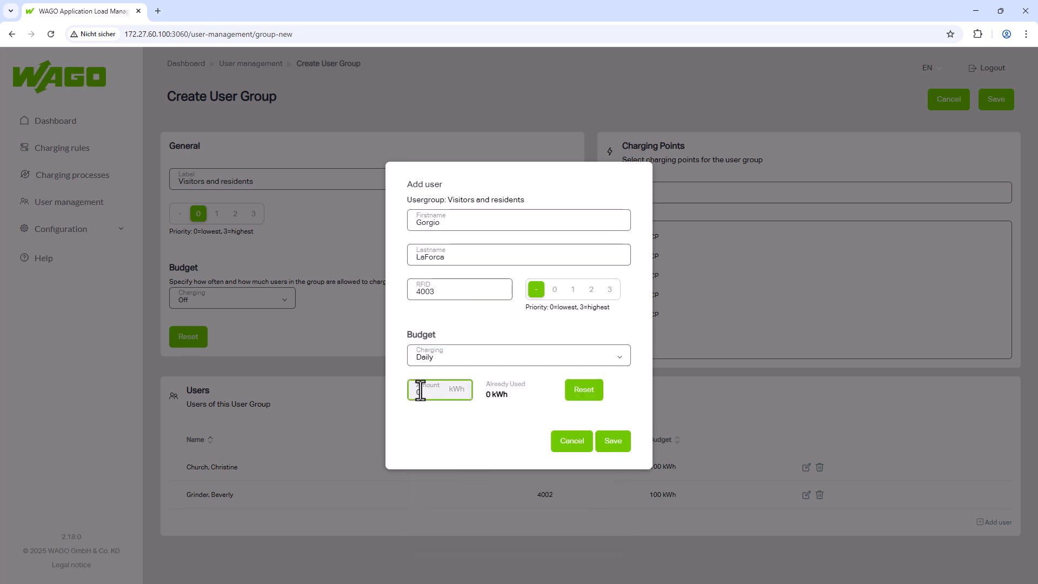
click(612, 439)
- Add a fourth visitor user with RFID 4004 and a daily 100 kWh budget
click(986, 549)
click(441, 252)
text(Deanne)
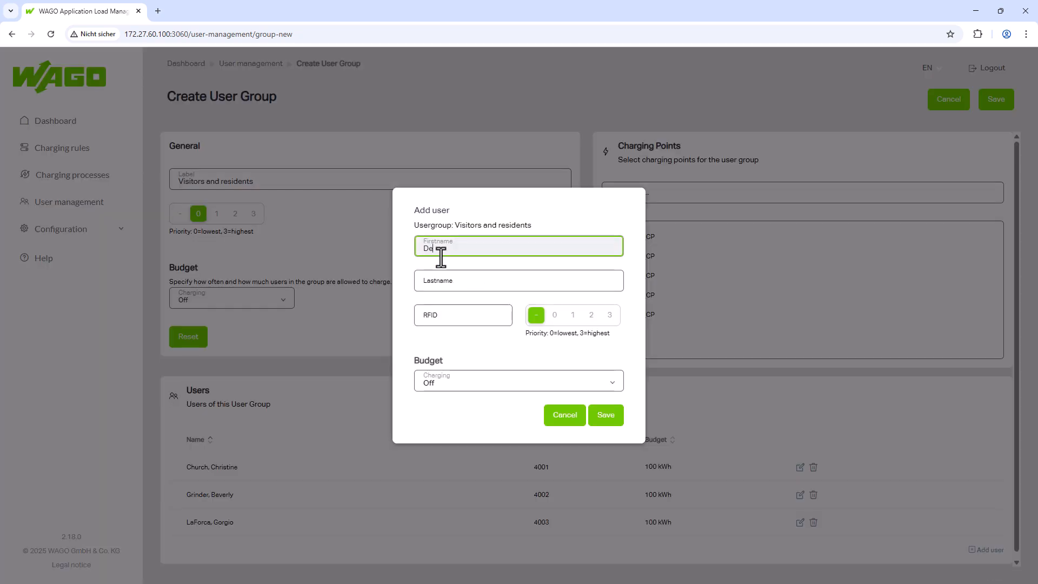
key(Tab)
text(Triplet)
key(Tab)
text(4004)
click(464, 382)
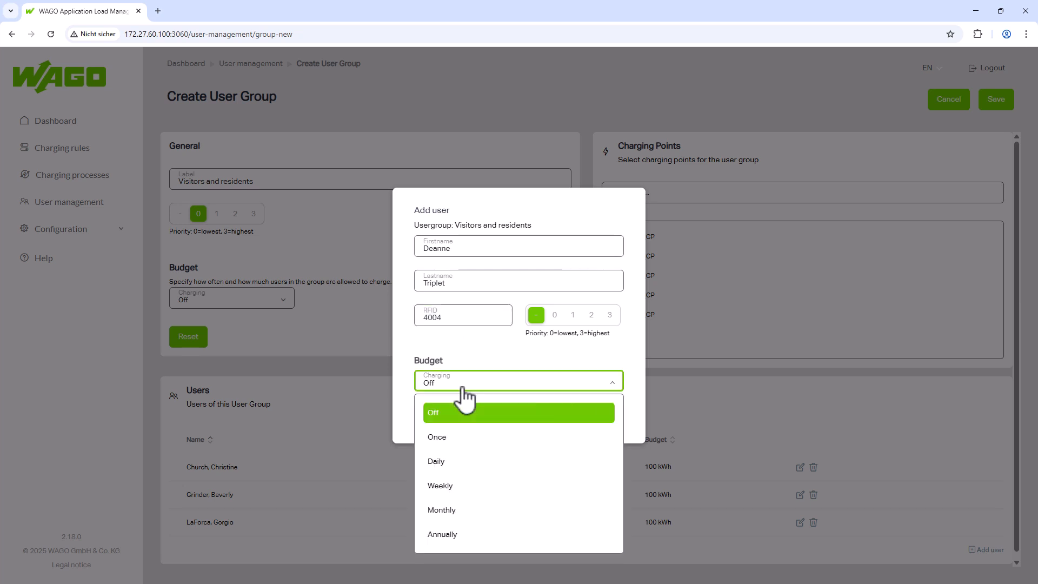
click(464, 459)
click(425, 392)
click(595, 442)
scroll(757, 487, down, 1)
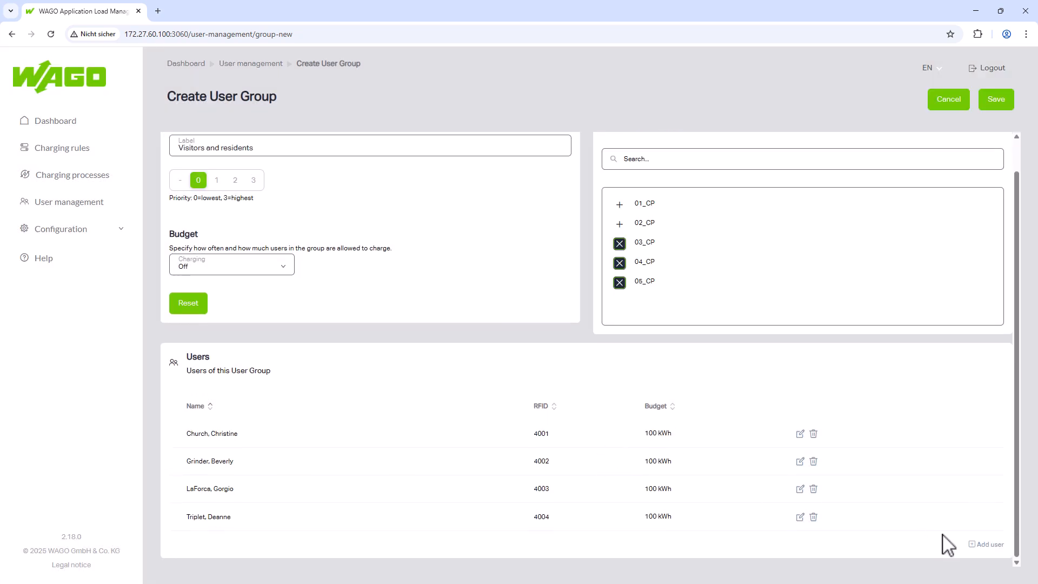
click(982, 545)
- Enter a new user with first name Visitor, last name Card, and the card's RFID number
click(441, 245)
text(Visitor)
key(Tab)
text(Card)
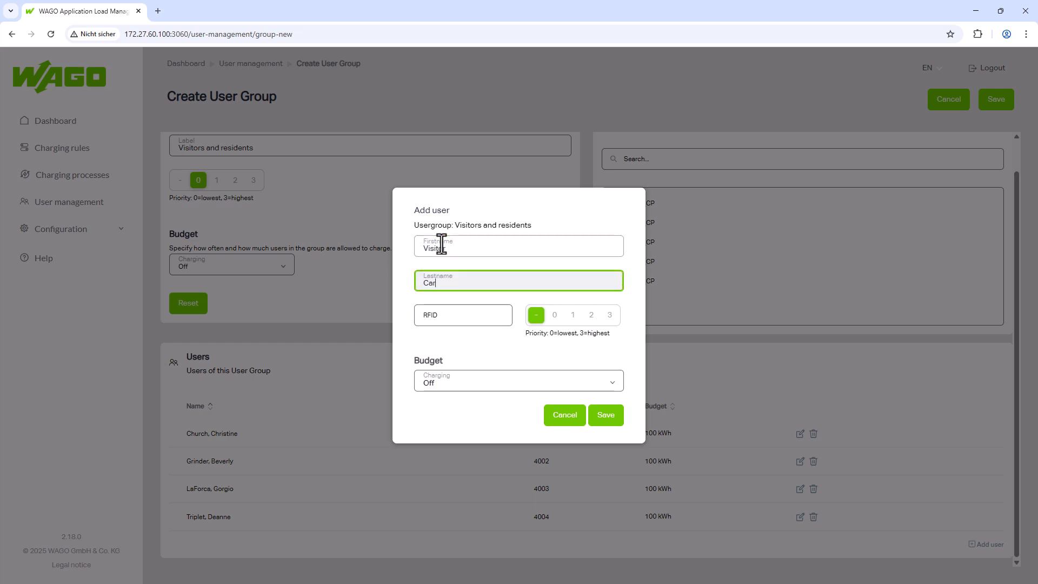
key(Tab)
text(4005)
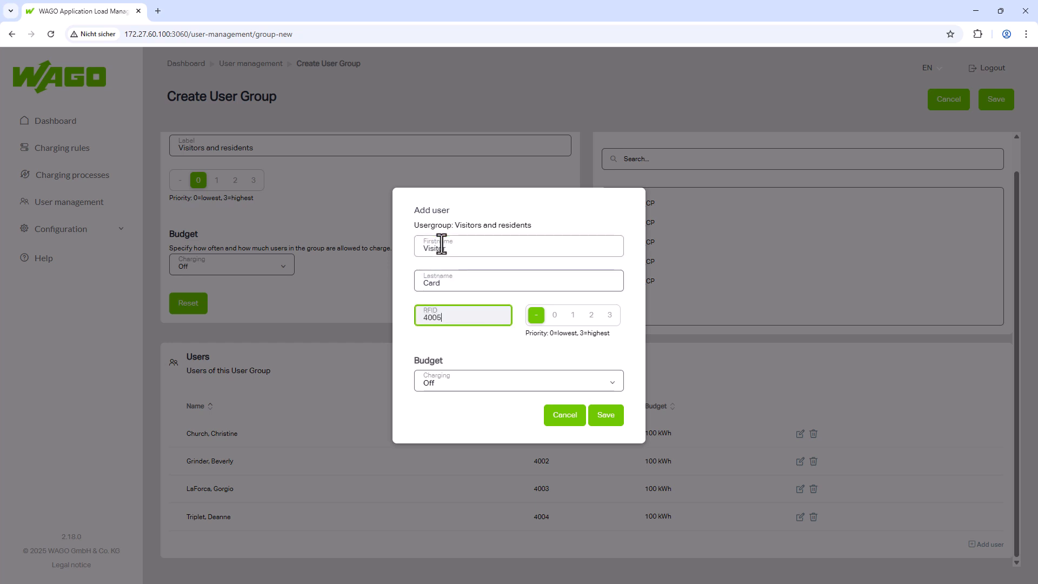
- Give Visitor Card a weekly 2000 kWh charging budget, save the user, then save the Visitors and Residents group
click(493, 385)
click(489, 485)
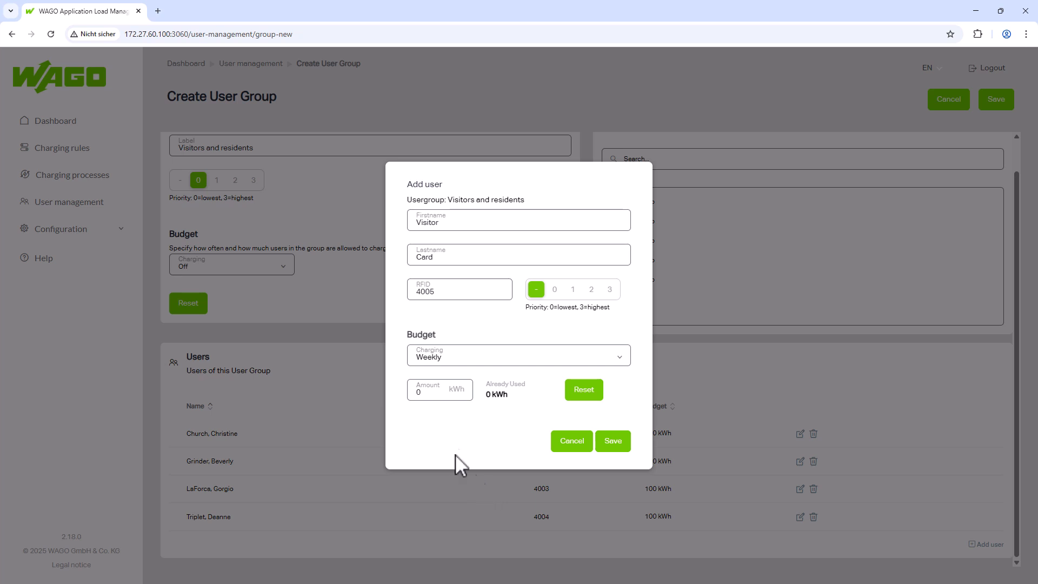
click(423, 394)
text(2000)
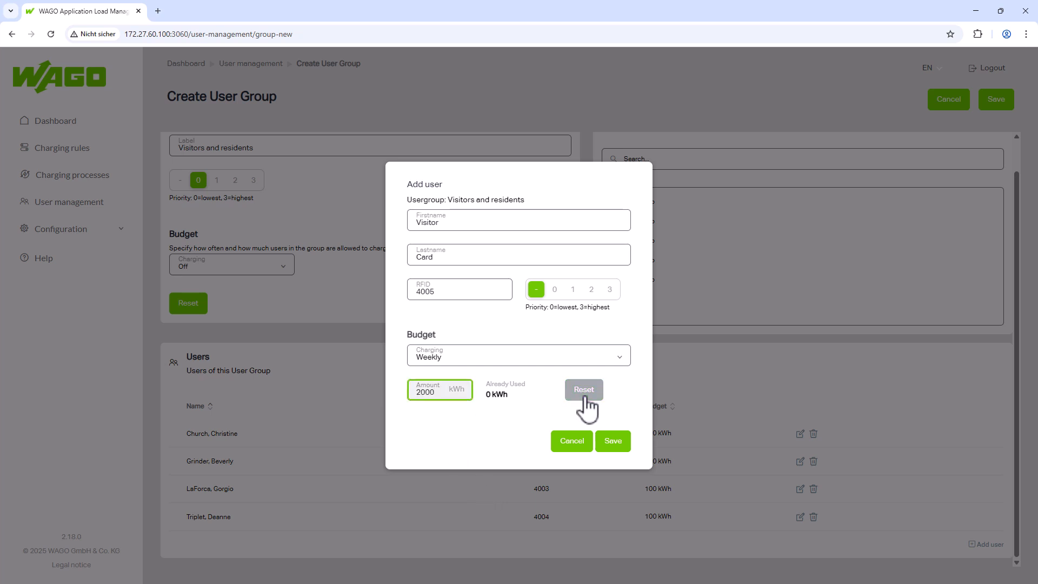
click(613, 441)
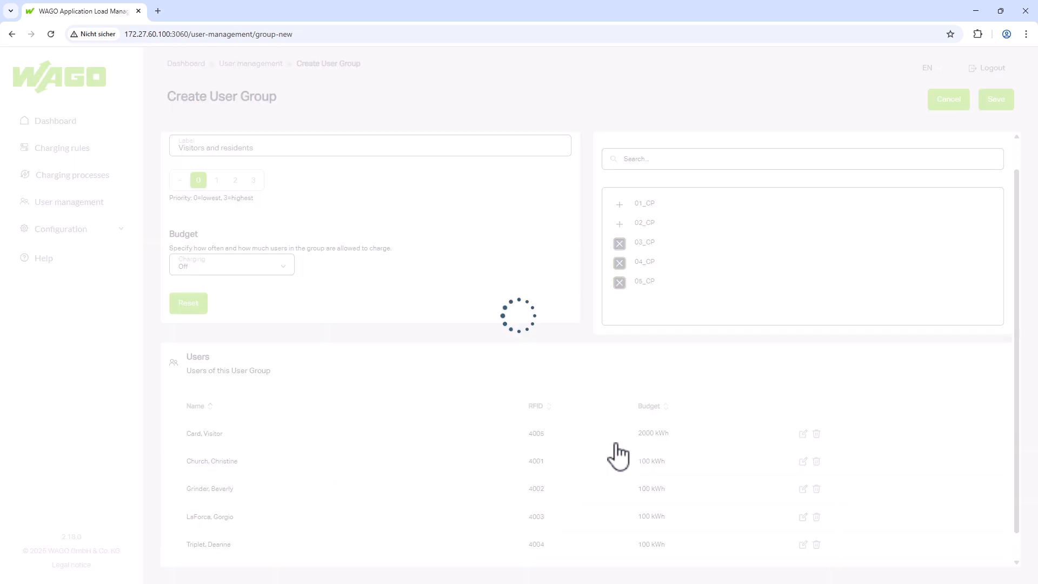
scroll(622, 454, down, 1)
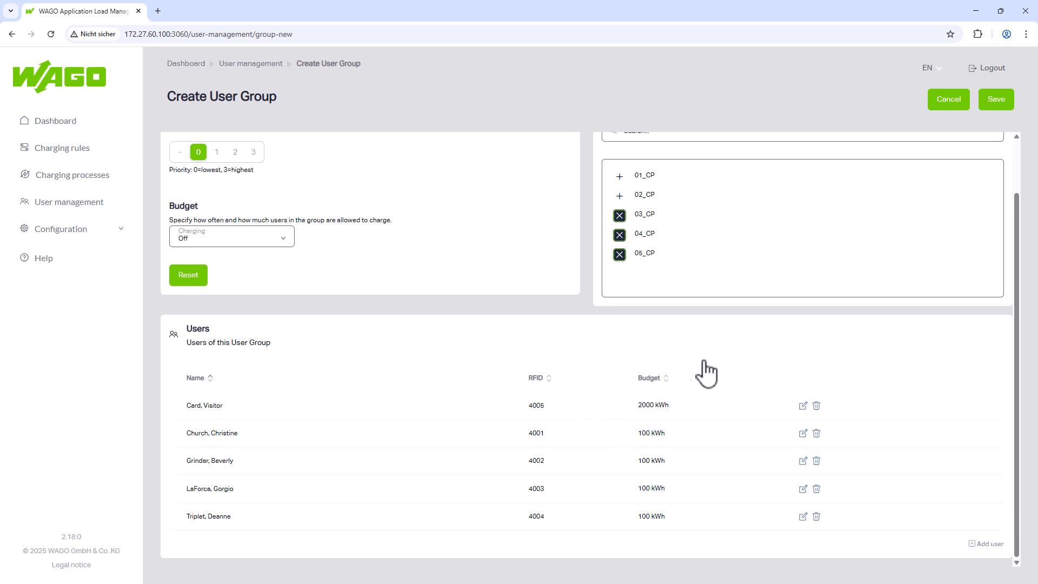
click(1006, 116)
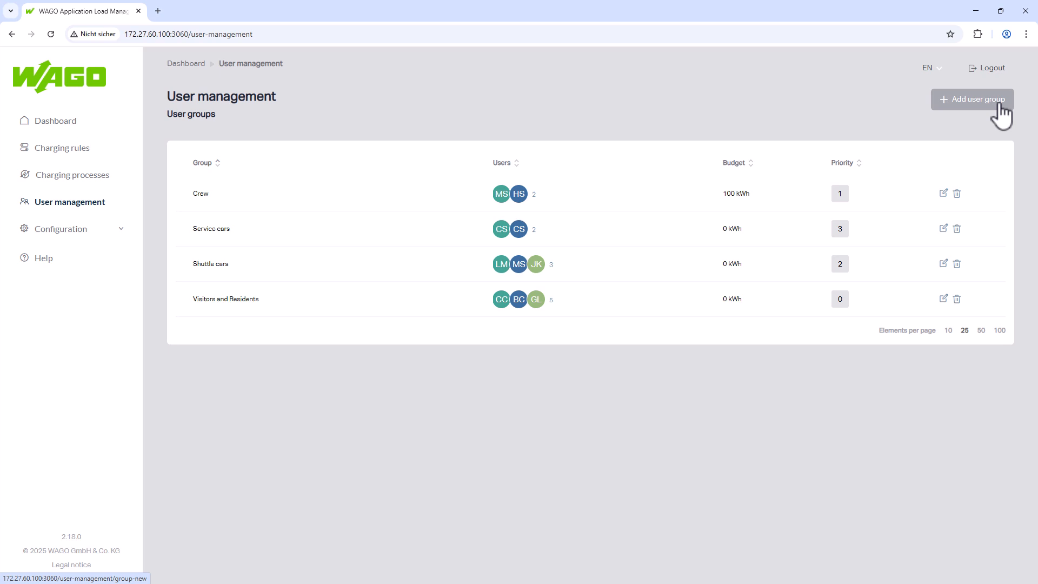